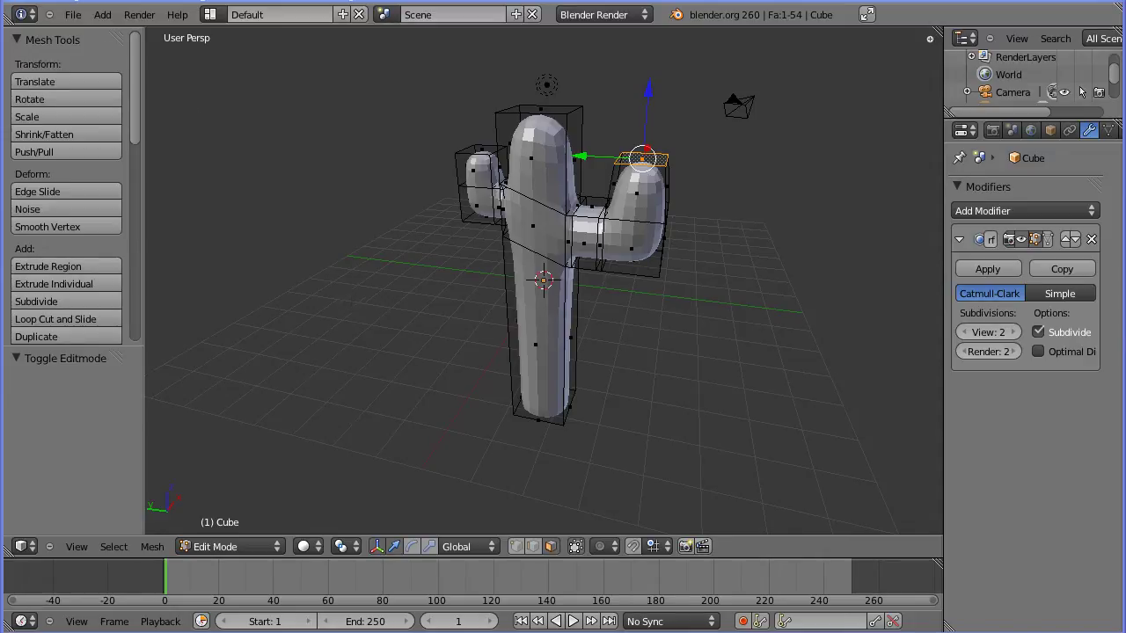
# Step: Replace the cactus model with a new default file containing the cube, camera and lamp
pyautogui.click(26, 14)
pyautogui.click(73, 14)
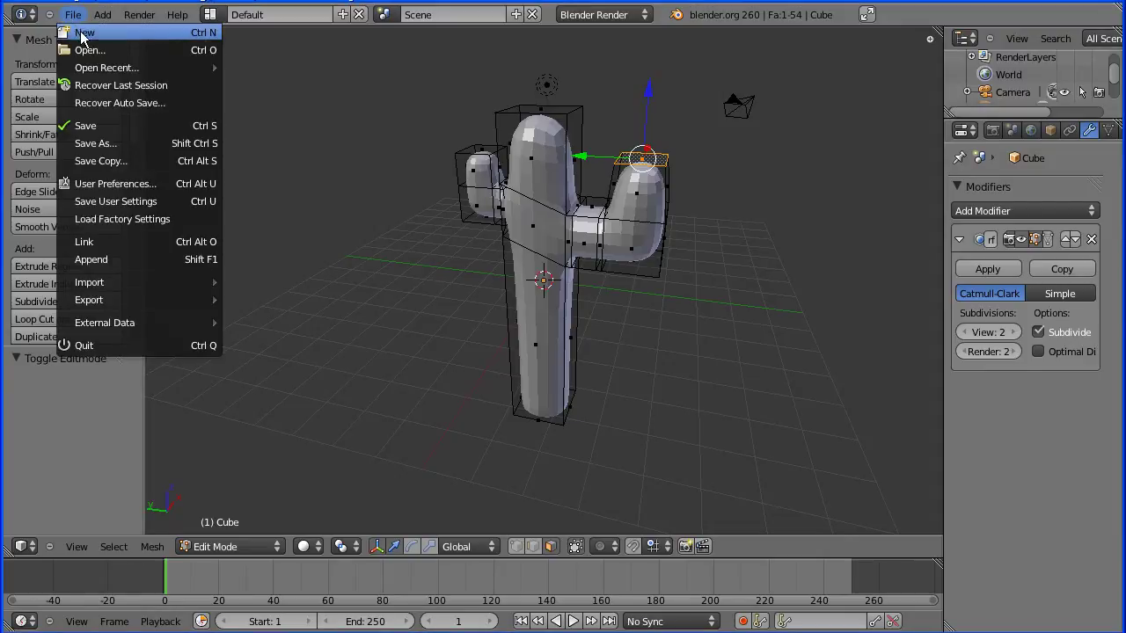
pyautogui.click(88, 32)
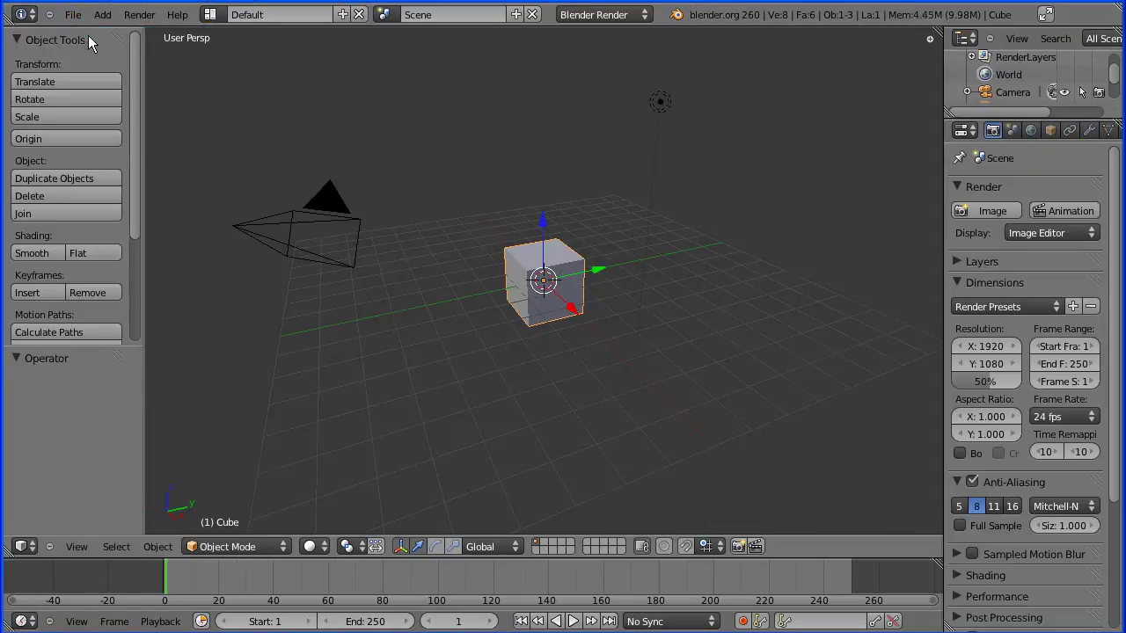
# Step: Delete the default cube and add a mesh plane at the origin
pyautogui.press('x')
pyautogui.click(560, 268)
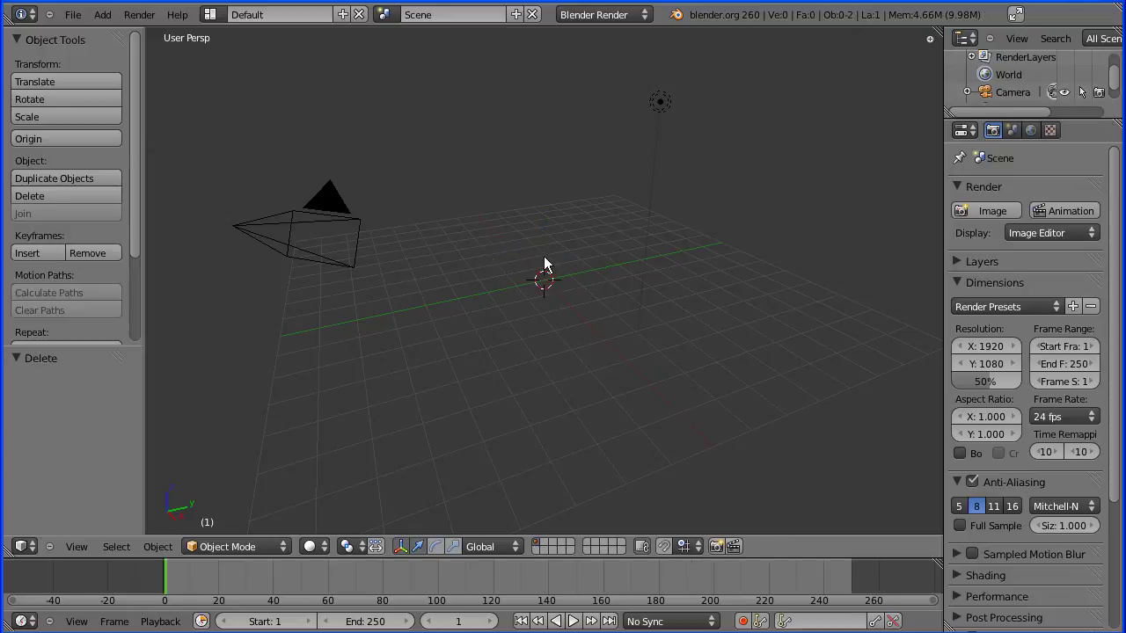
pyautogui.click(102, 14)
pyautogui.moveTo(113, 35)
pyautogui.click(222, 33)
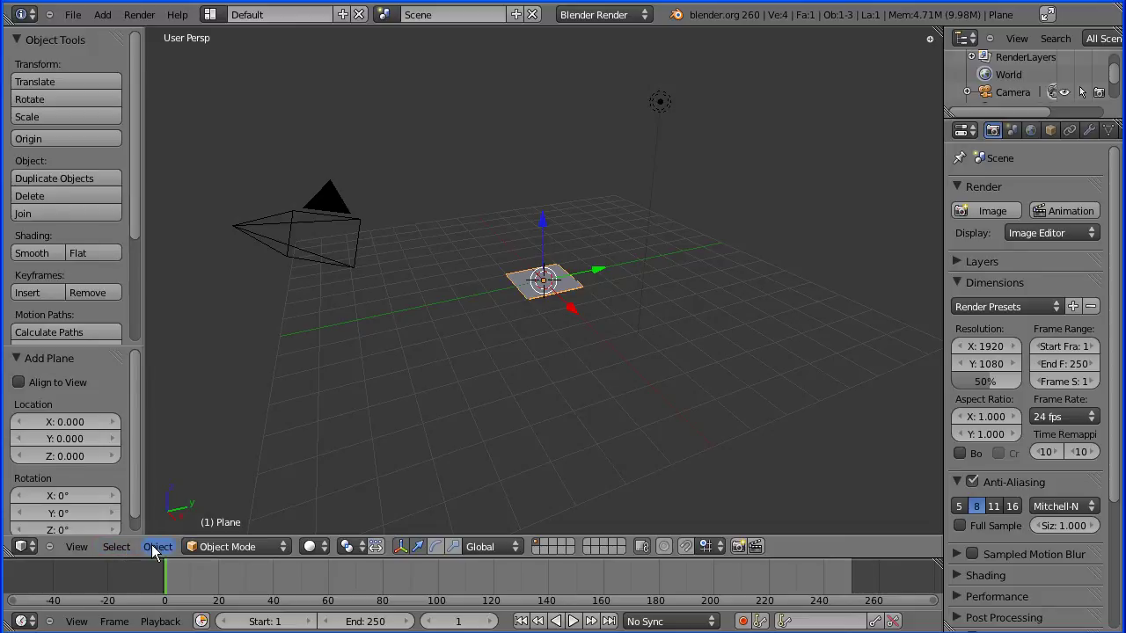
# Step: Switch to Top view and split the 3D viewport into two side-by-side views
pyautogui.click(81, 547)
pyautogui.click(123, 472)
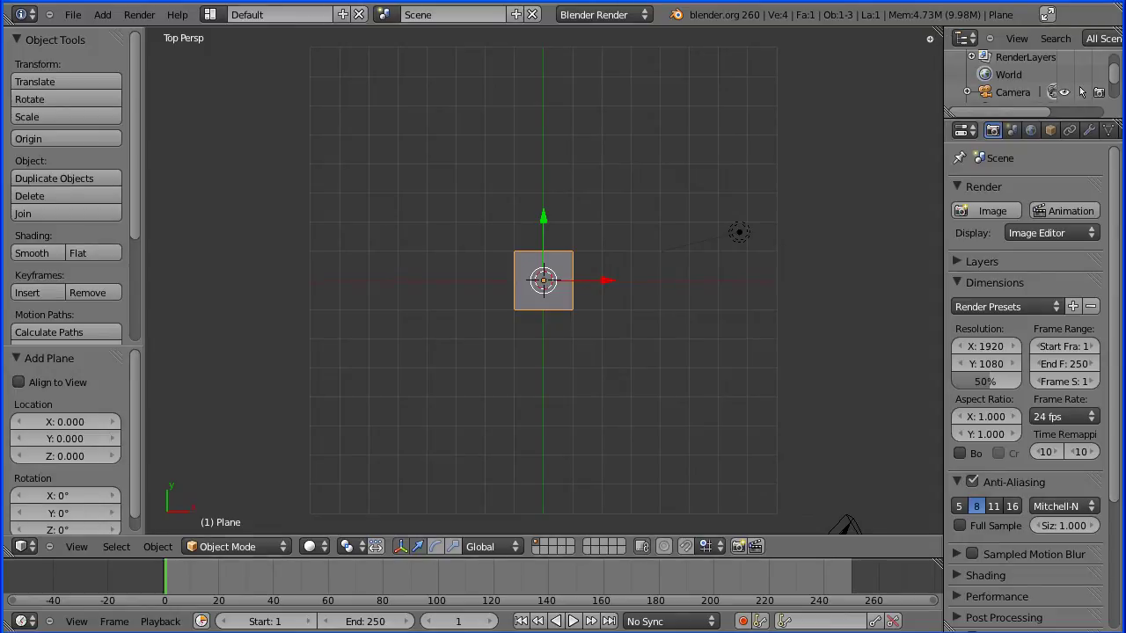
pyautogui.moveTo(929, 36); pyautogui.dragTo(520, 60)
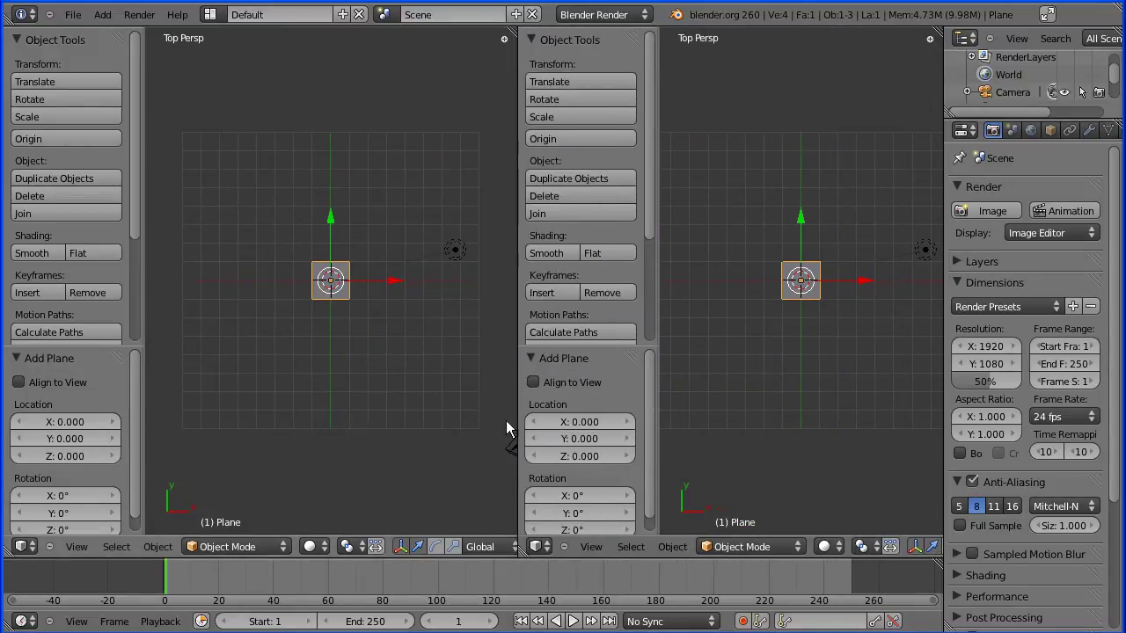
# Step: Make the right area a UV/Image Editor and open CactusTexture.jpg from G:\blender\modelling\cactus
pyautogui.click(545, 547)
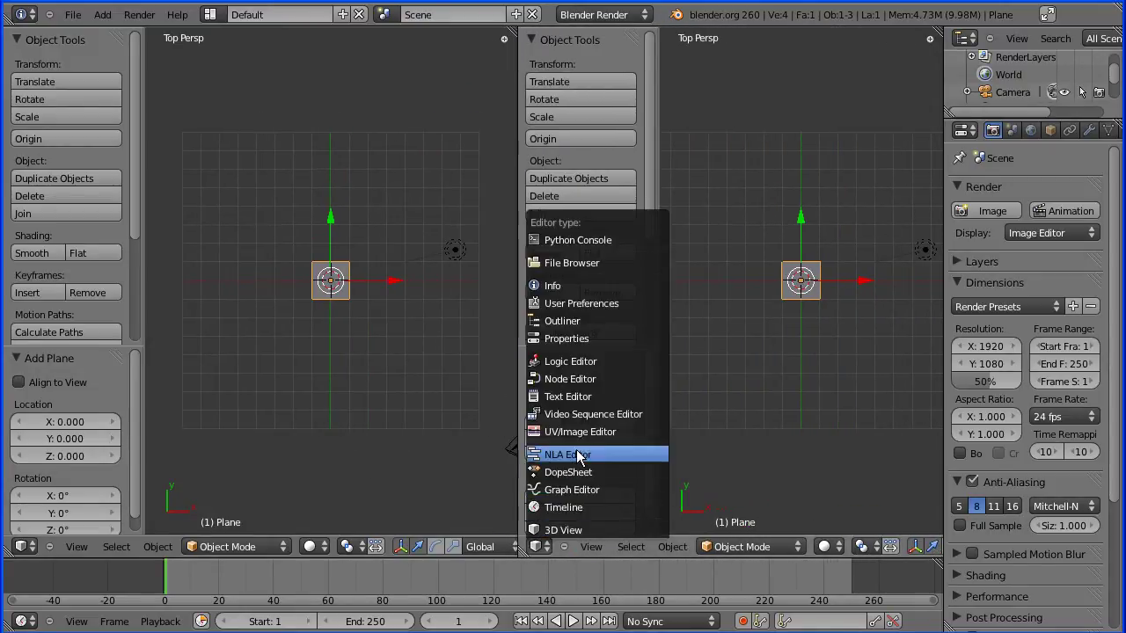
pyautogui.click(597, 433)
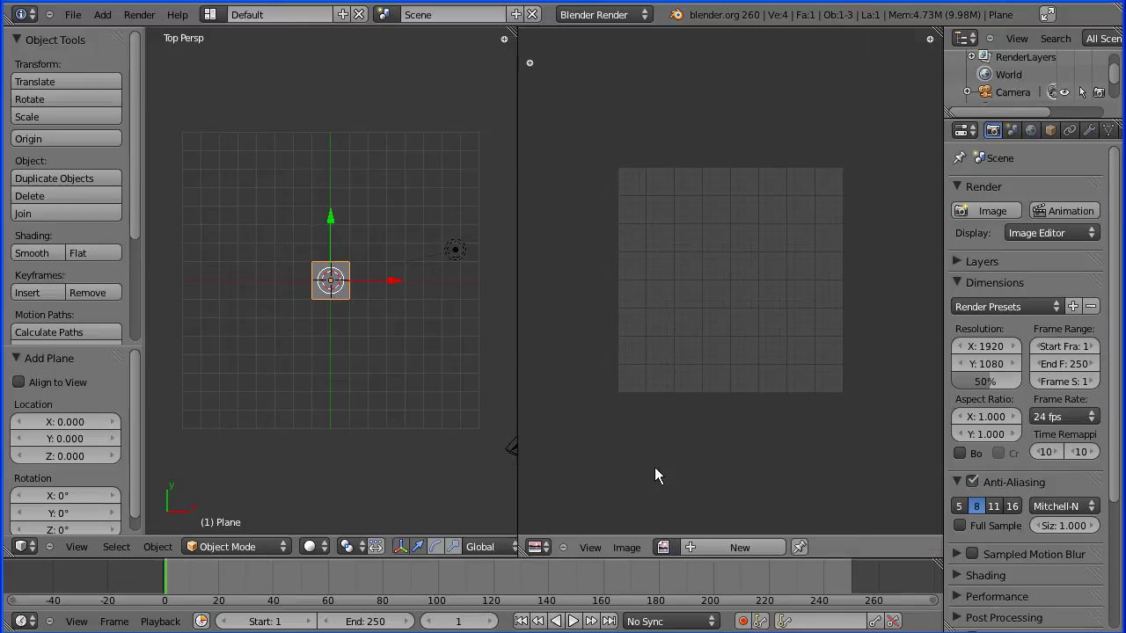
pyautogui.click(630, 547)
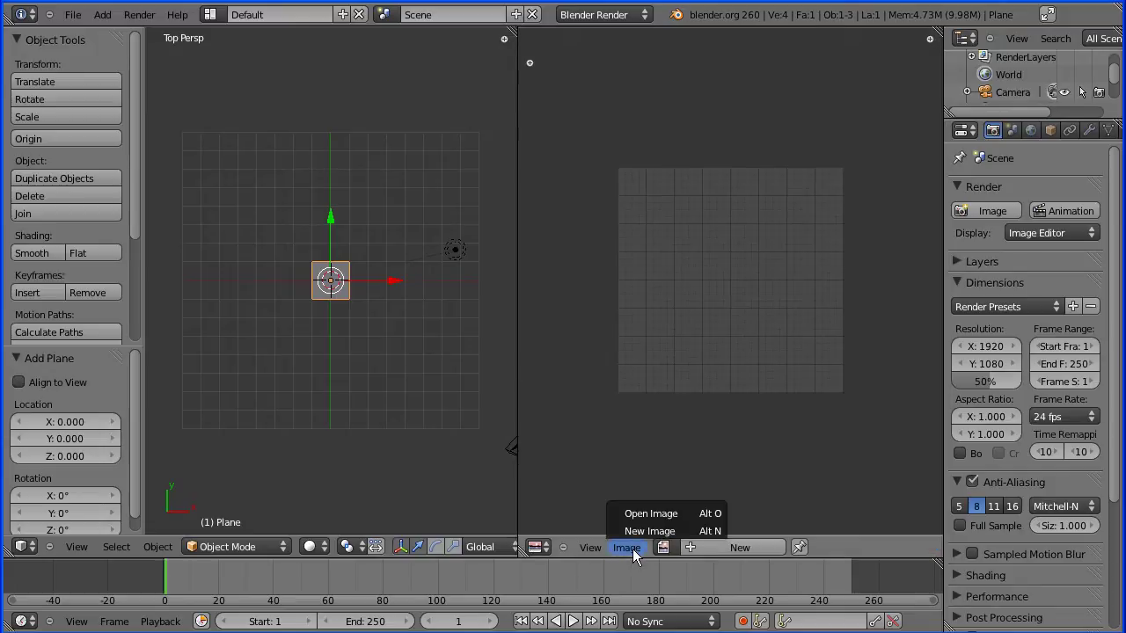
pyautogui.click(682, 515)
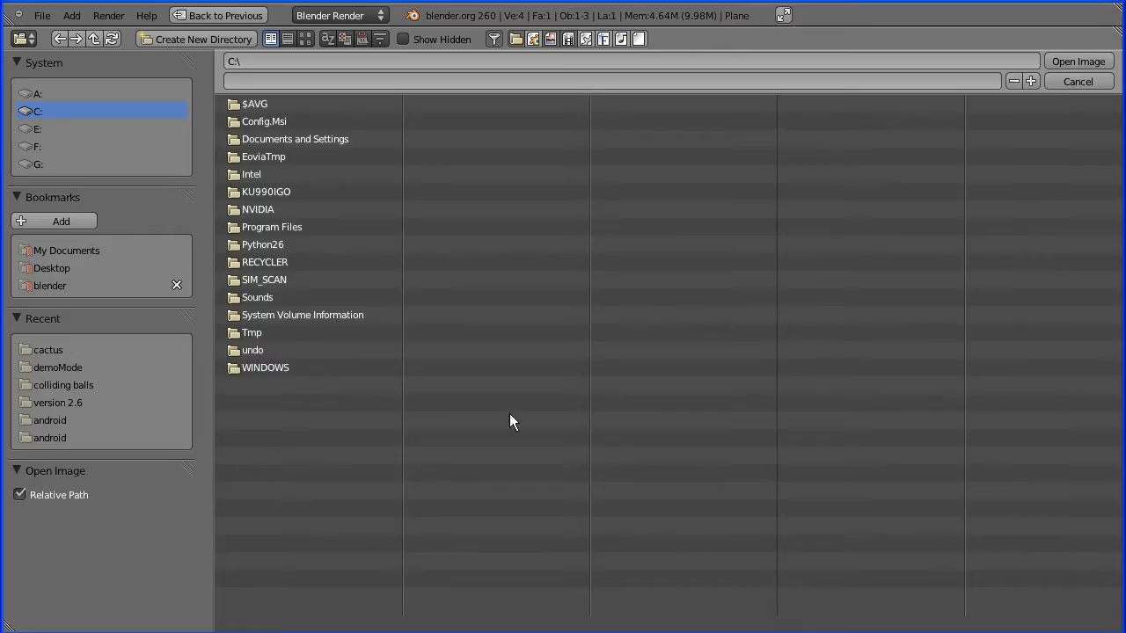
pyautogui.click(58, 287)
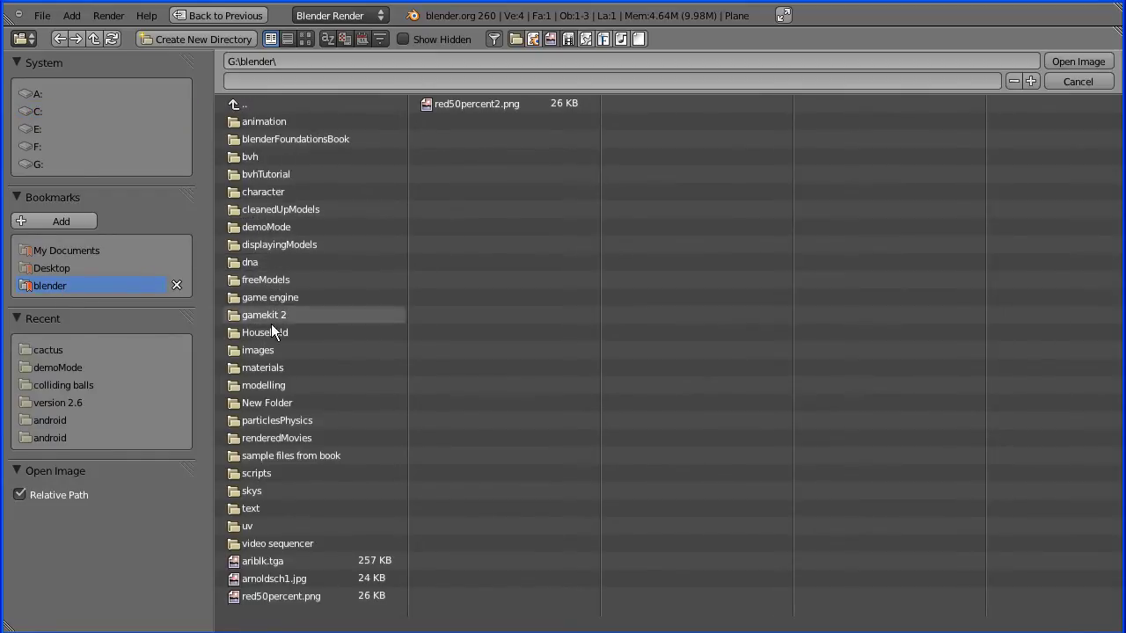
pyautogui.doubleClick(271, 384)
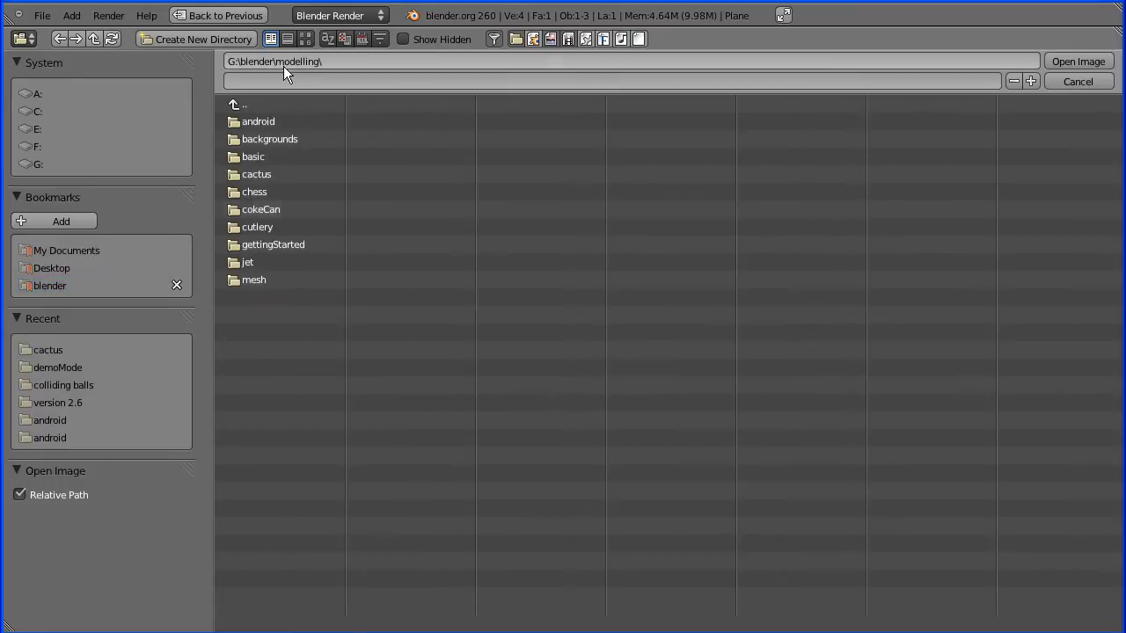
pyautogui.doubleClick(252, 174)
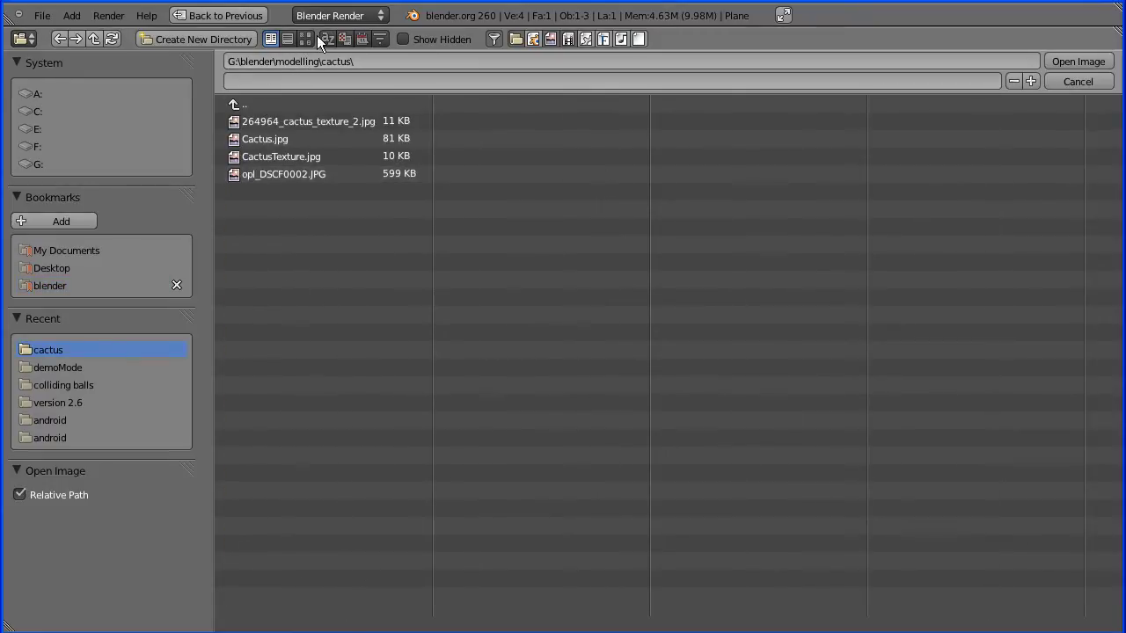
pyautogui.click(306, 38)
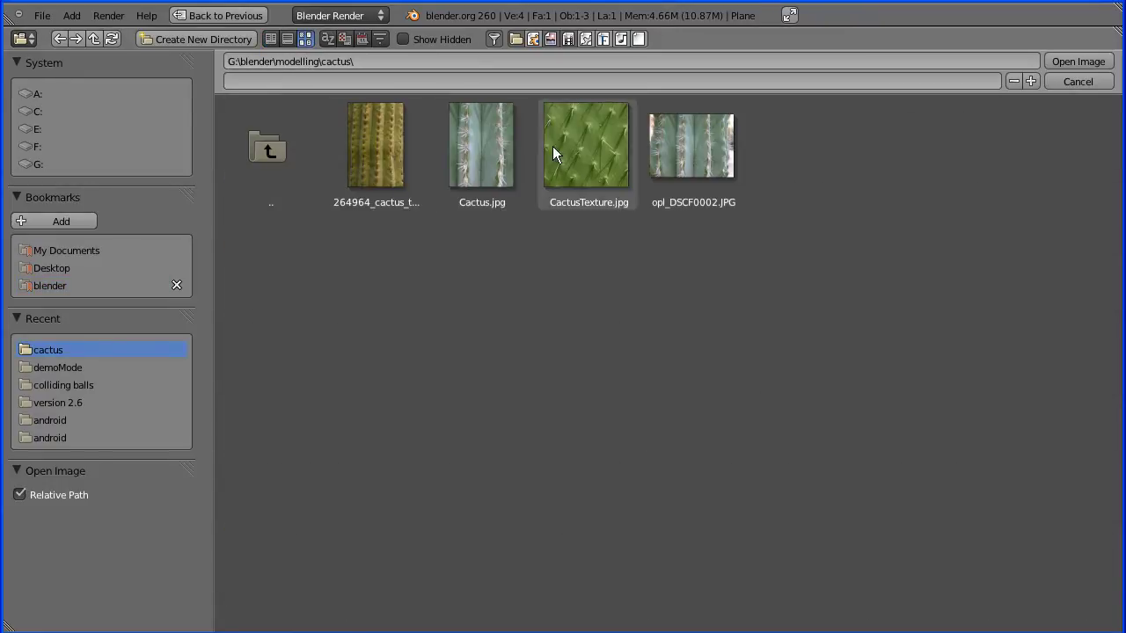
pyautogui.click(576, 144)
pyautogui.click(1091, 61)
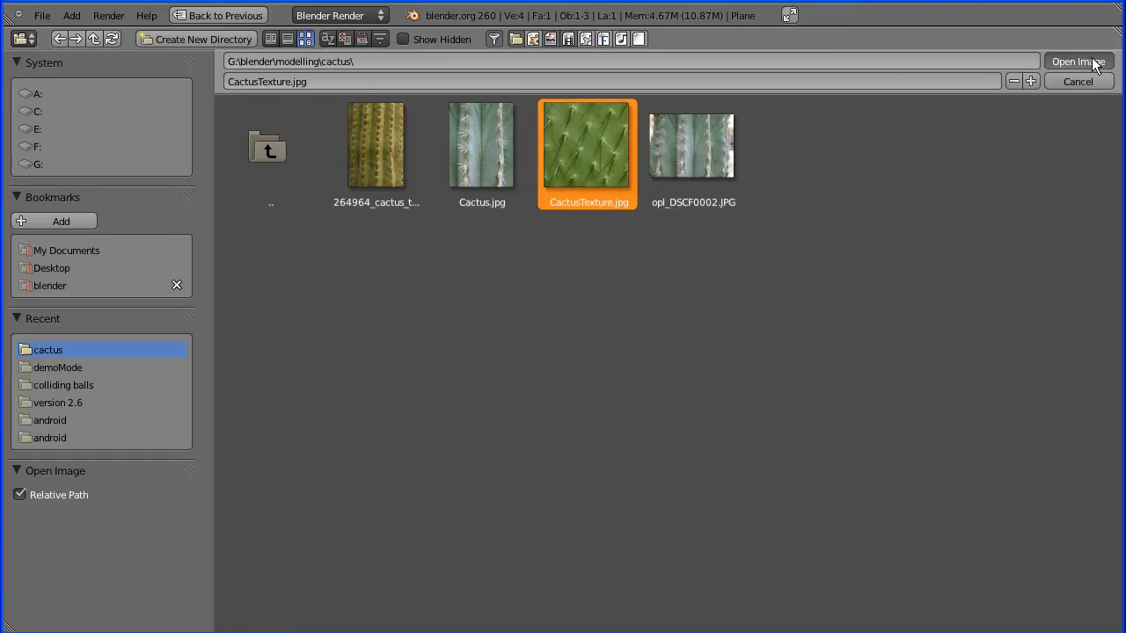
# Step: Set the viewport shading to Textured
pyautogui.scroll(10, 372, 358)
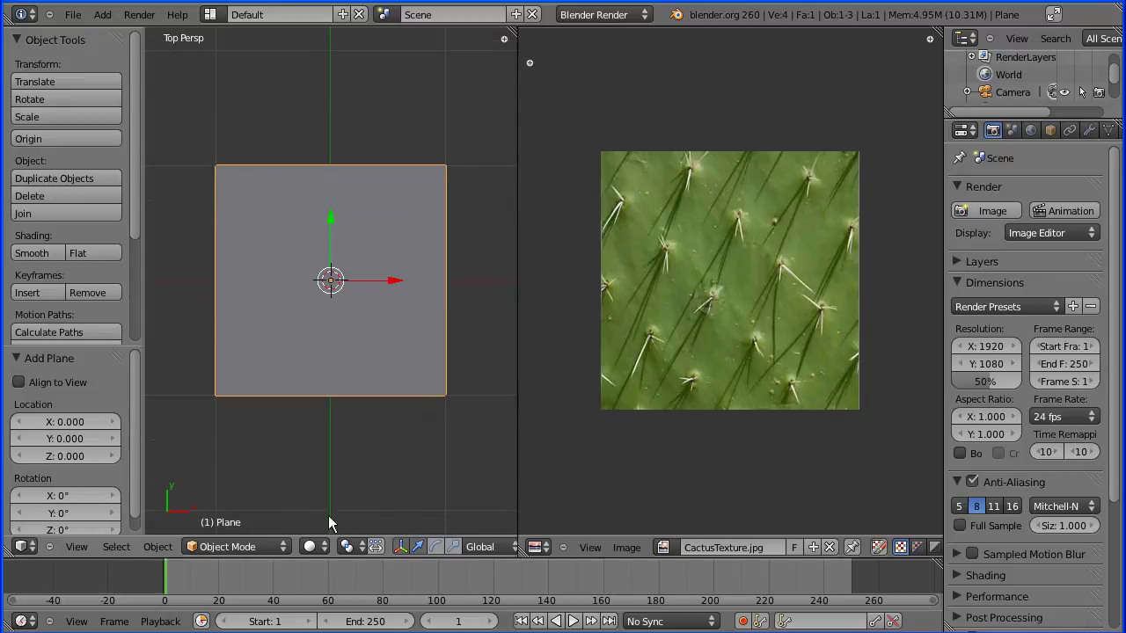
pyautogui.click(315, 547)
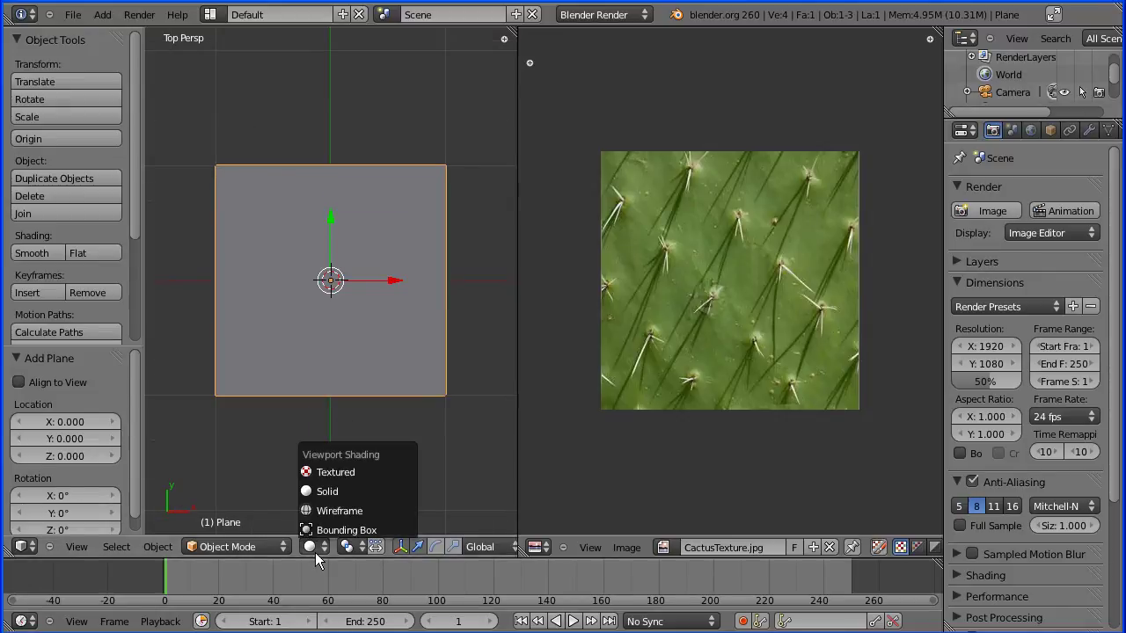
pyautogui.click(348, 472)
# Step: Enter Edit Mode and UV-unwrap the plane onto the cactus image
pyautogui.click(246, 553)
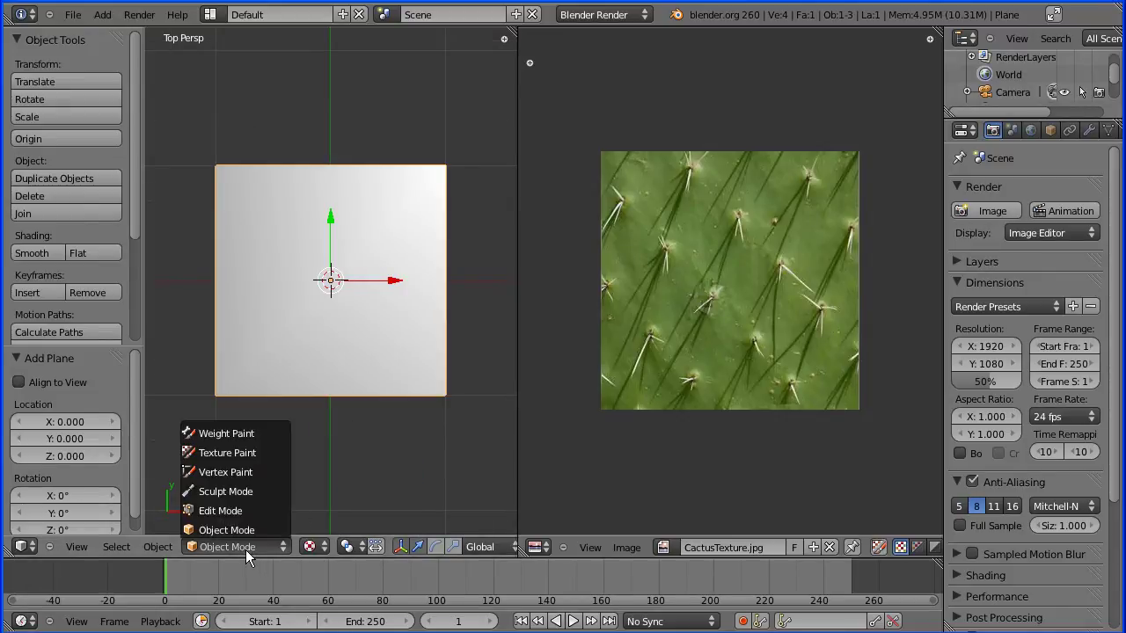
pyautogui.click(250, 513)
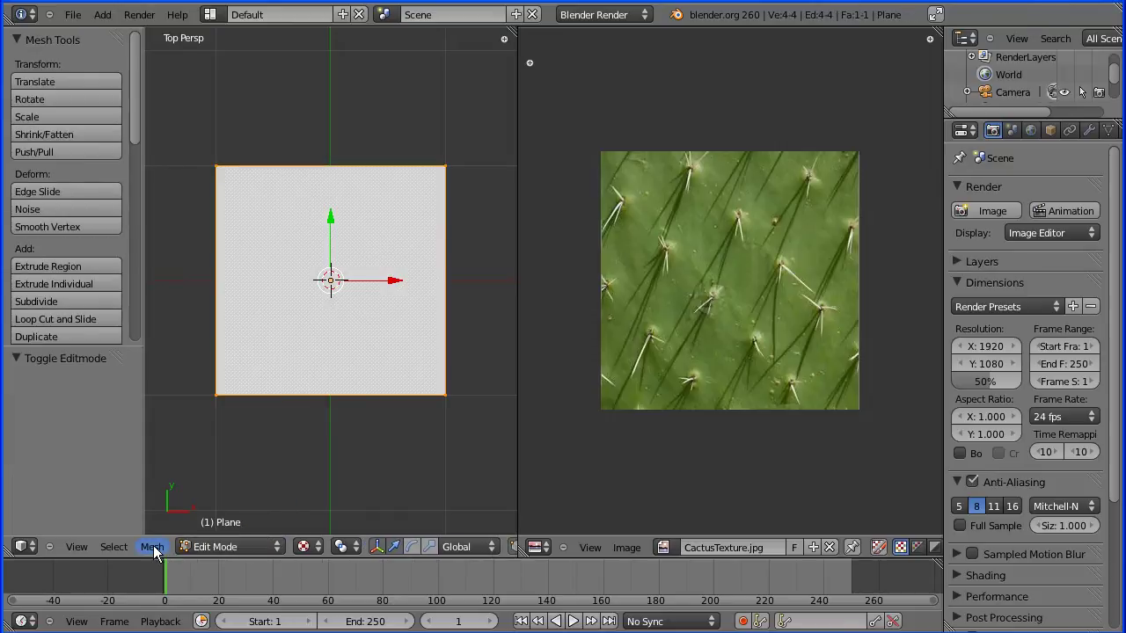
pyautogui.click(152, 547)
pyautogui.moveTo(185, 413)
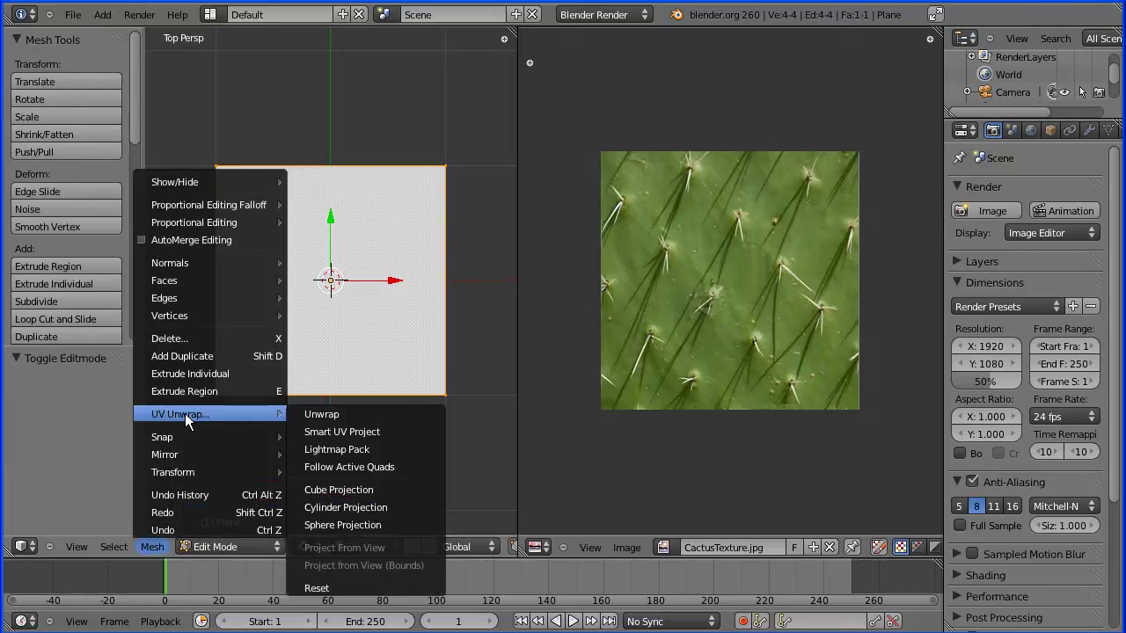
pyautogui.click(351, 413)
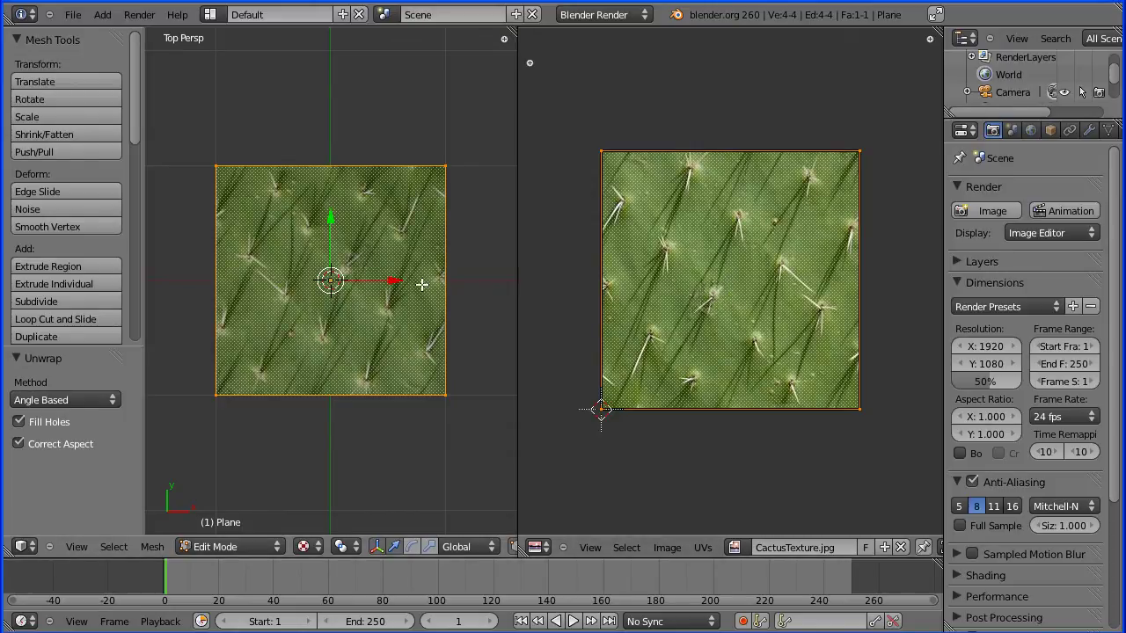
pyautogui.press('Tab')
pyautogui.press('Tab')
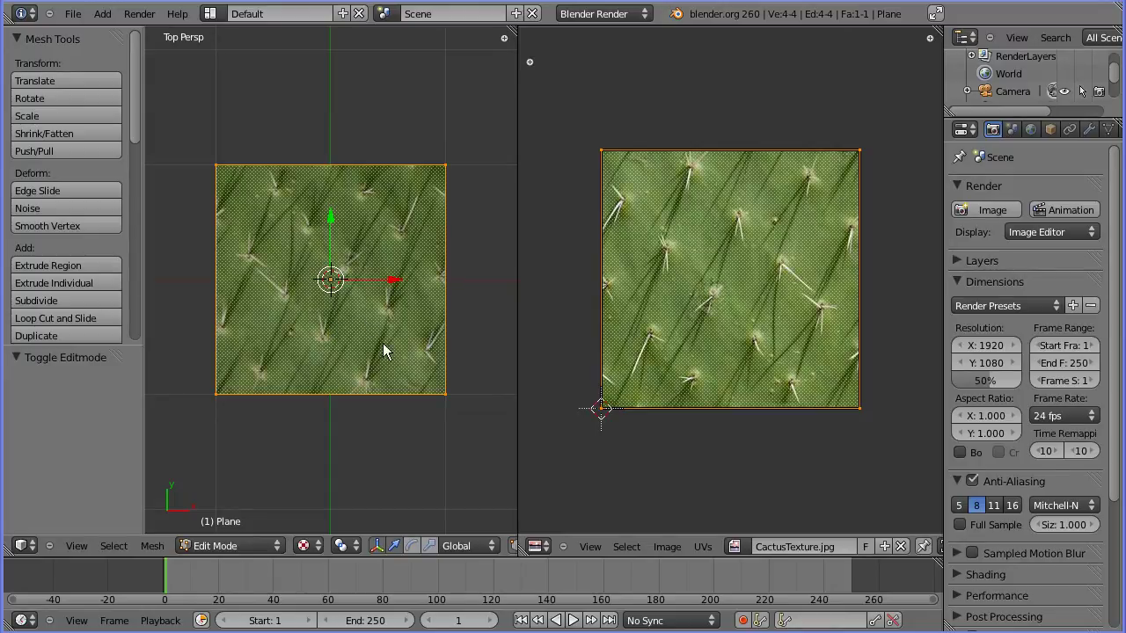
# Step: Mirror the plane's UVs along the X axis in the image editor
pyautogui.click(709, 552)
pyautogui.moveTo(794, 305)
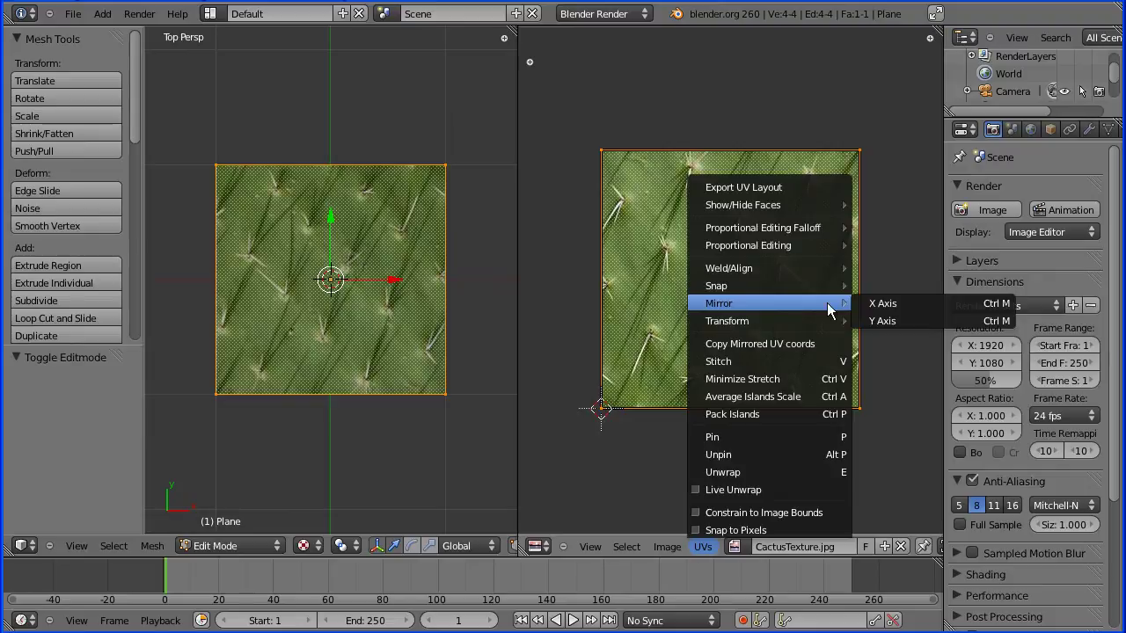
pyautogui.click(902, 300)
pyautogui.click(702, 547)
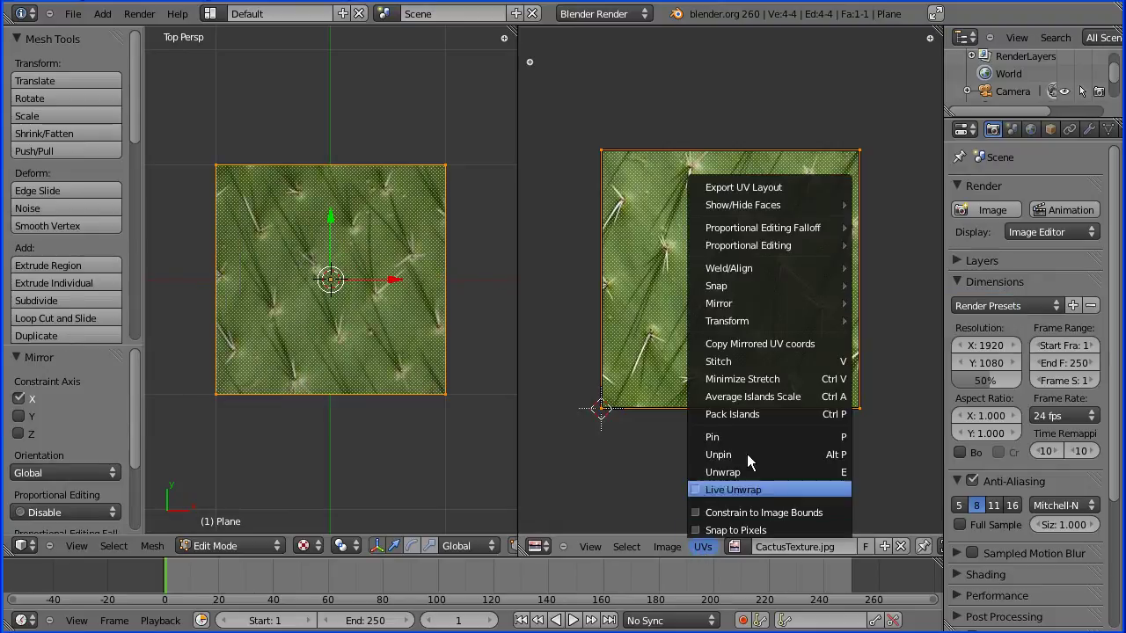
# Step: Mirror the UVs along Y and scale them down to about 0.29
pyautogui.moveTo(754, 305)
pyautogui.click(916, 321)
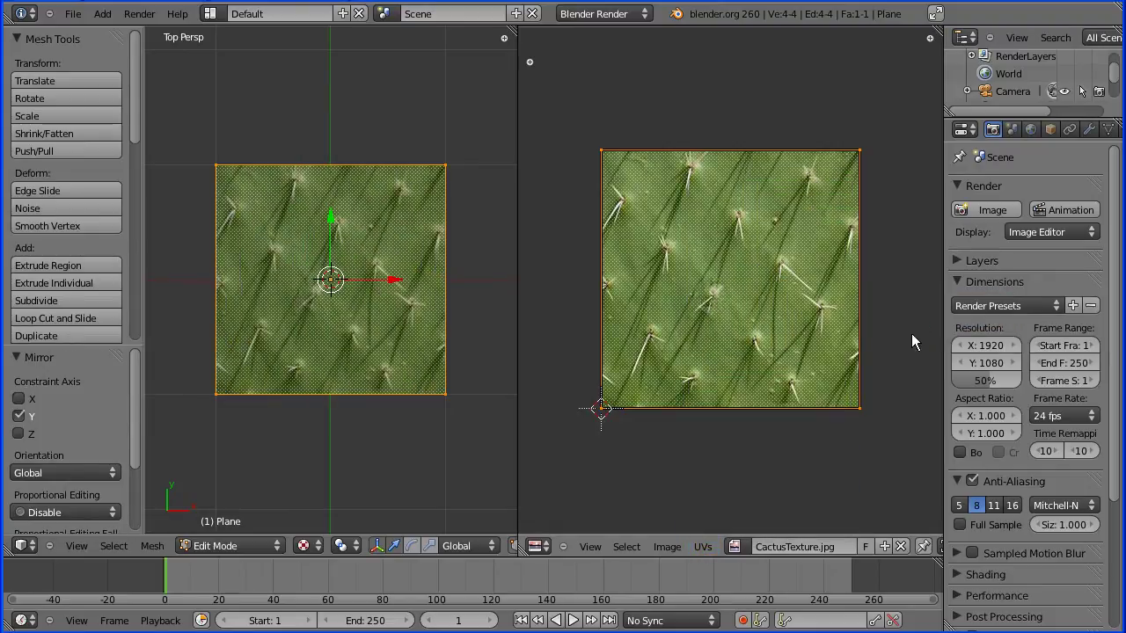
pyautogui.press('s')
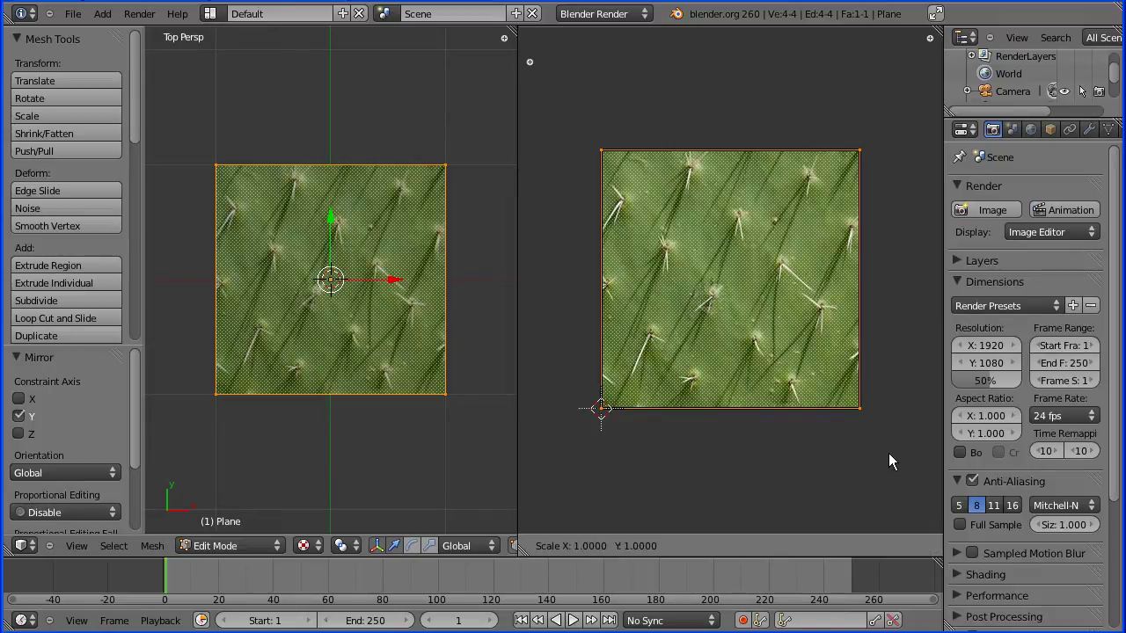
pyautogui.click(779, 323)
pyautogui.press('Tab')
pyautogui.press('Tab')
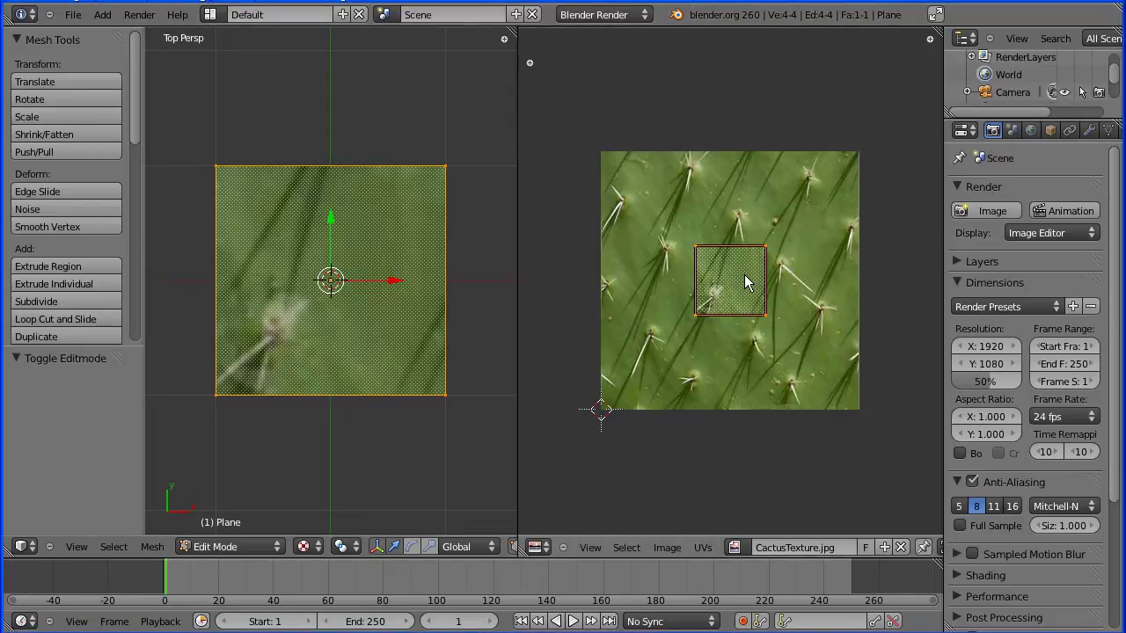
# Step: Move the small UV square to the middle of the cactus image, over a central spine patch
pyautogui.press('g')
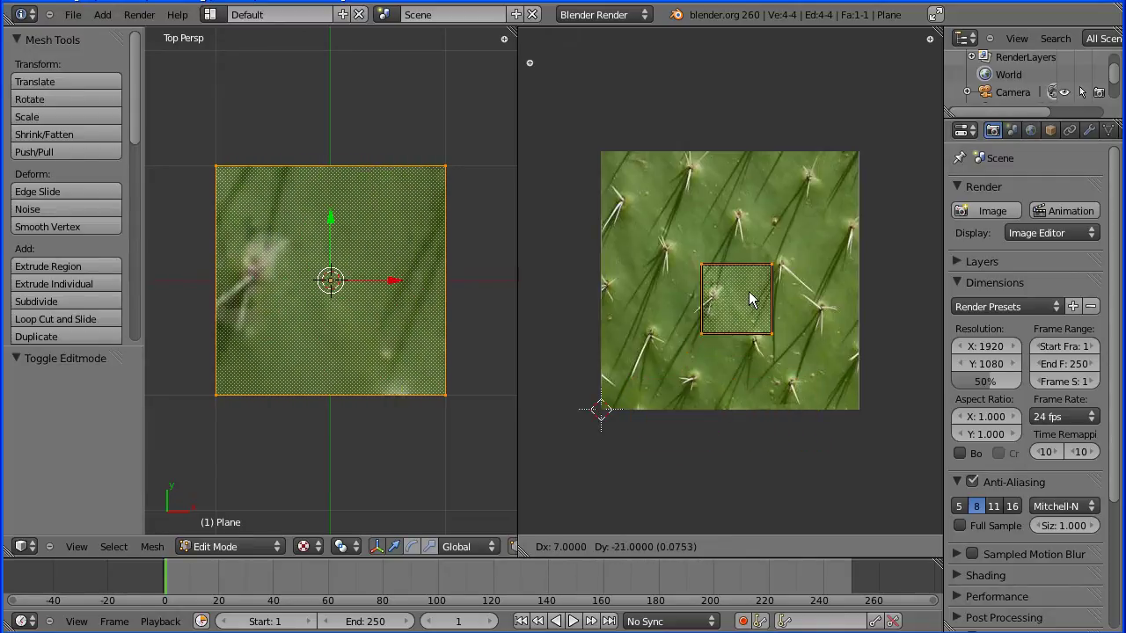
pyautogui.click(746, 284)
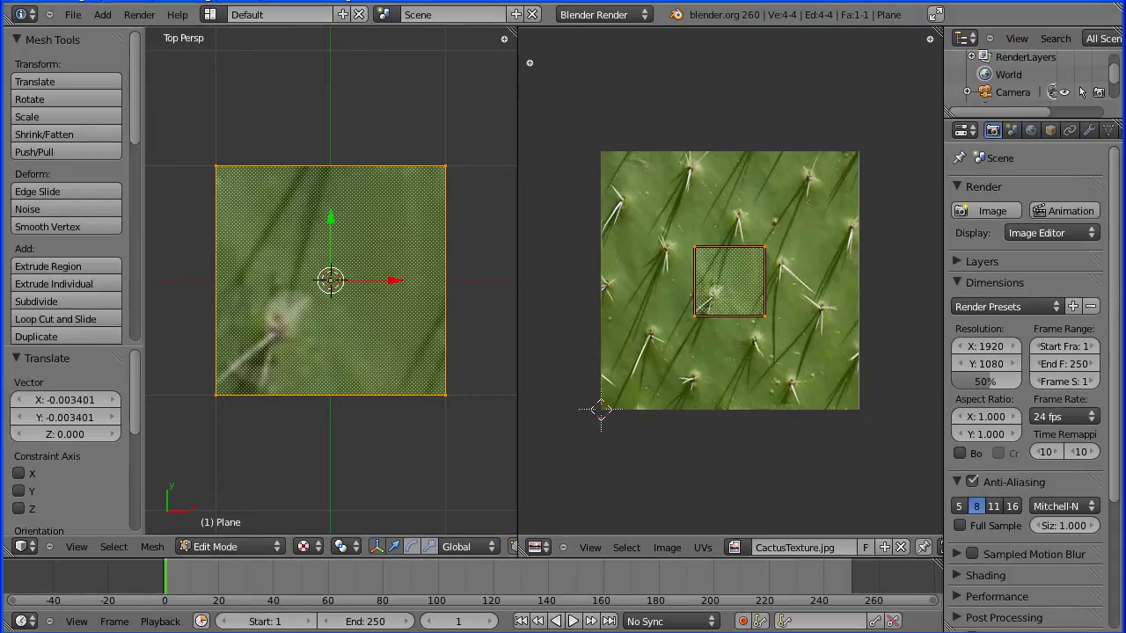
# Step: Stretch the UV square 3.48 times along Y into a tall strip
pyautogui.press('Tab')
pyautogui.press('Tab')
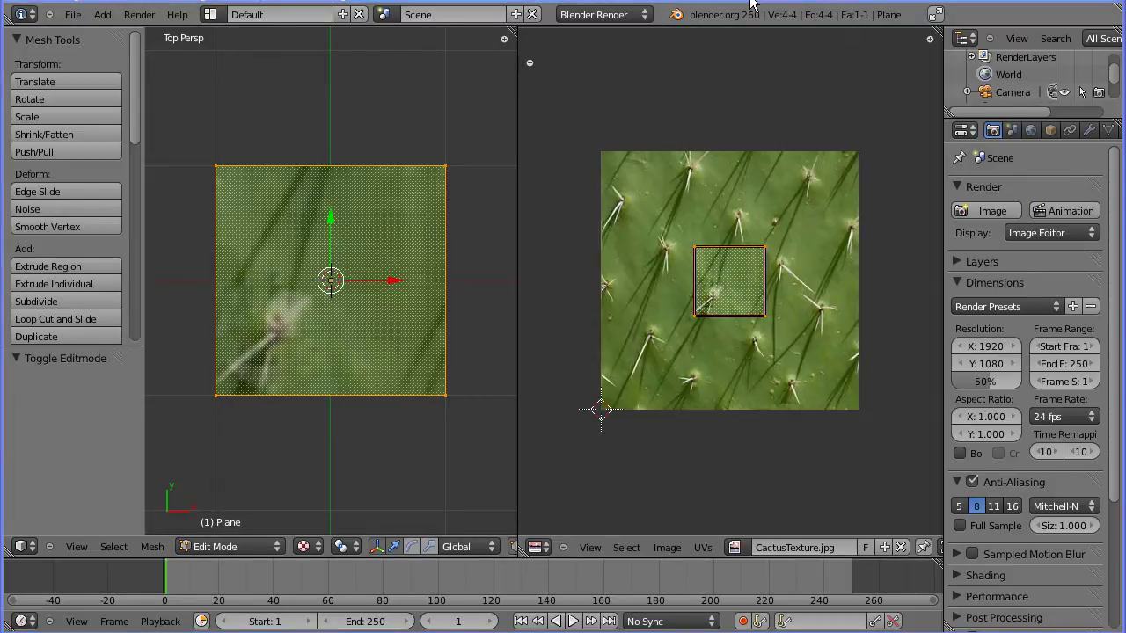
pyautogui.press('s')
pyautogui.press('y')
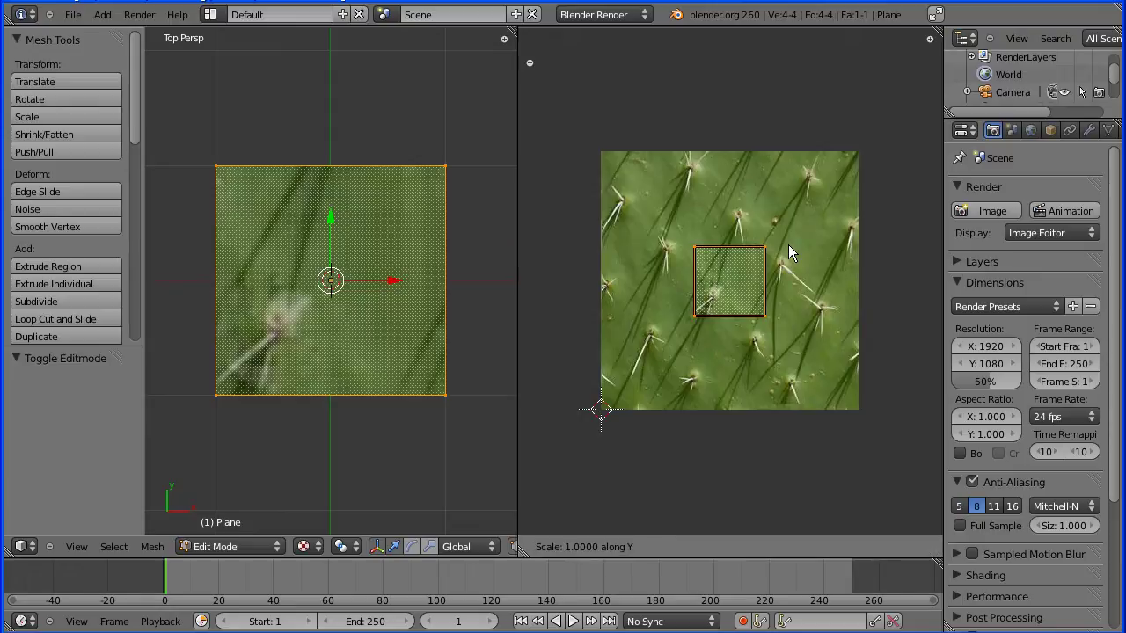
pyautogui.click(784, 47)
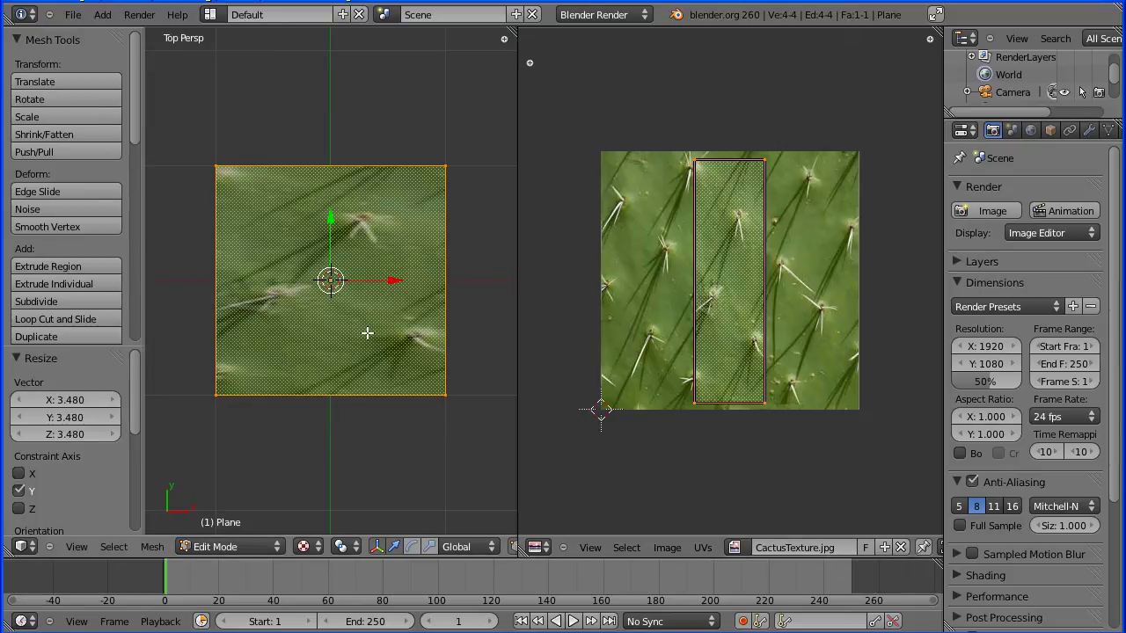
# Step: Move the strip's top-right UV corner 0.347 along X to the image's right edge
pyautogui.rightClick(763, 160)
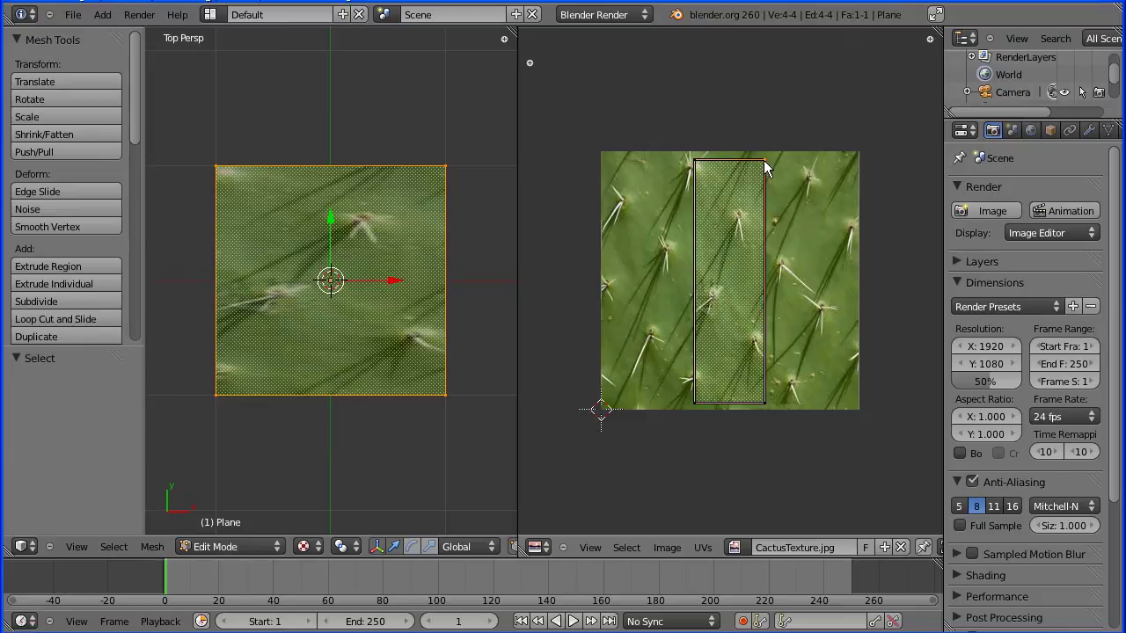
pyautogui.press('g')
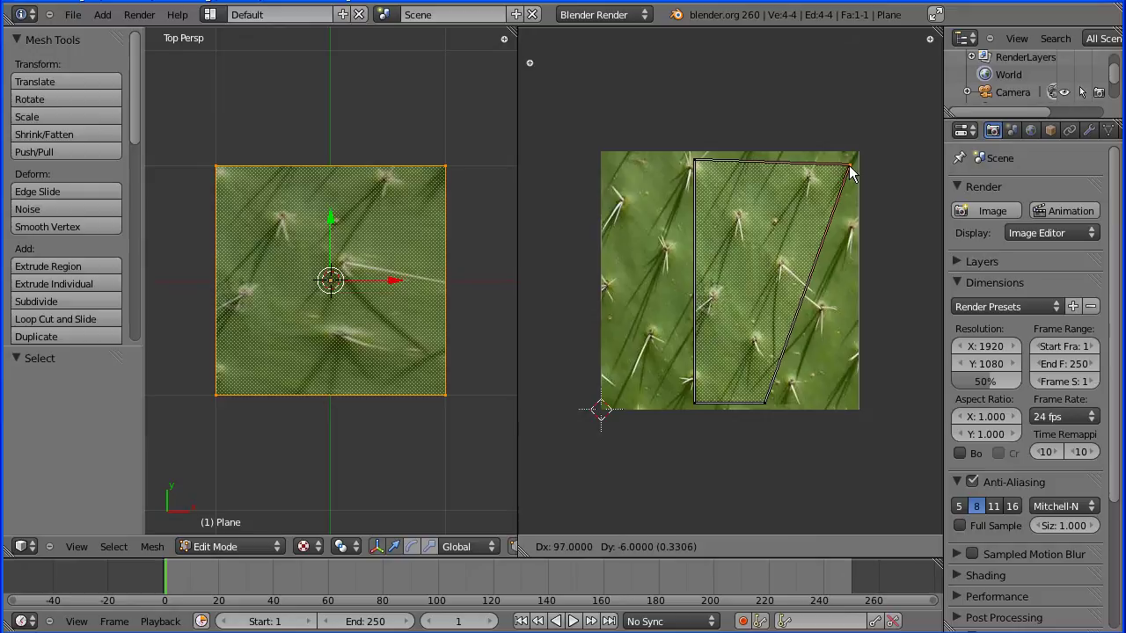
pyautogui.click(853, 172)
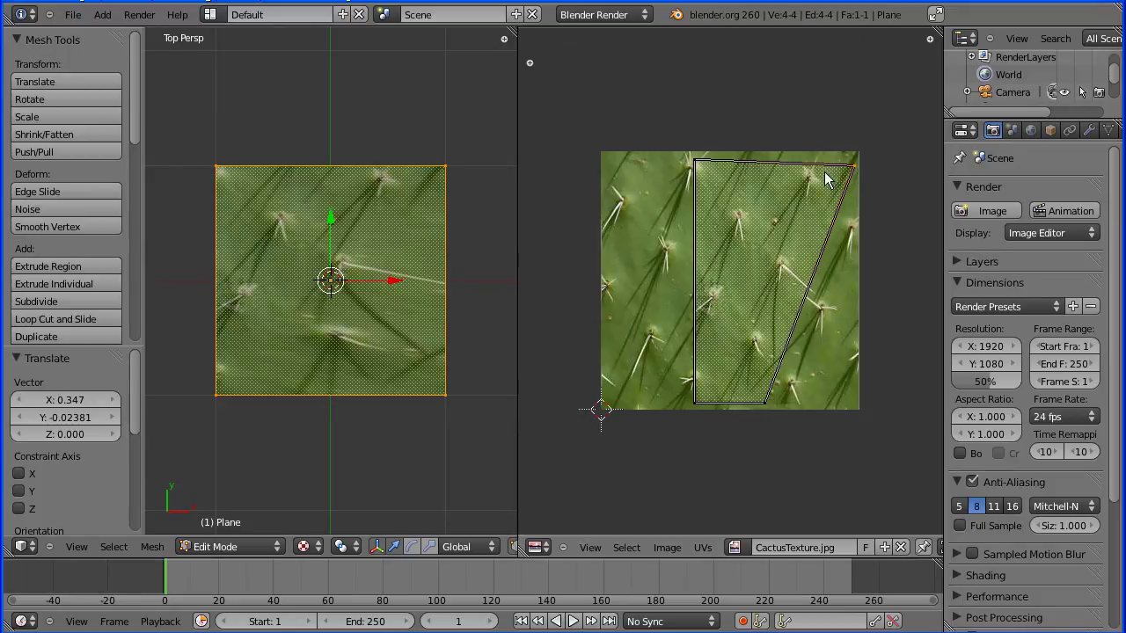
# Step: Re-run Mesh > UV Unwrap > Unwrap so the UVs fill the entire cactus image
pyautogui.click(158, 554)
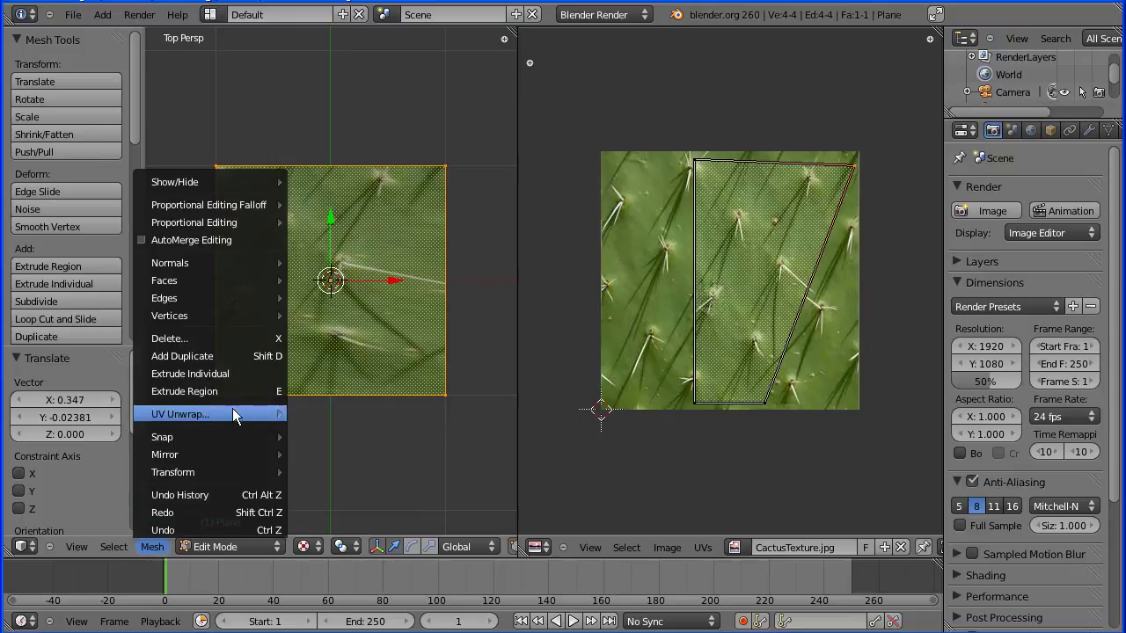
pyautogui.moveTo(236, 416)
pyautogui.click(370, 420)
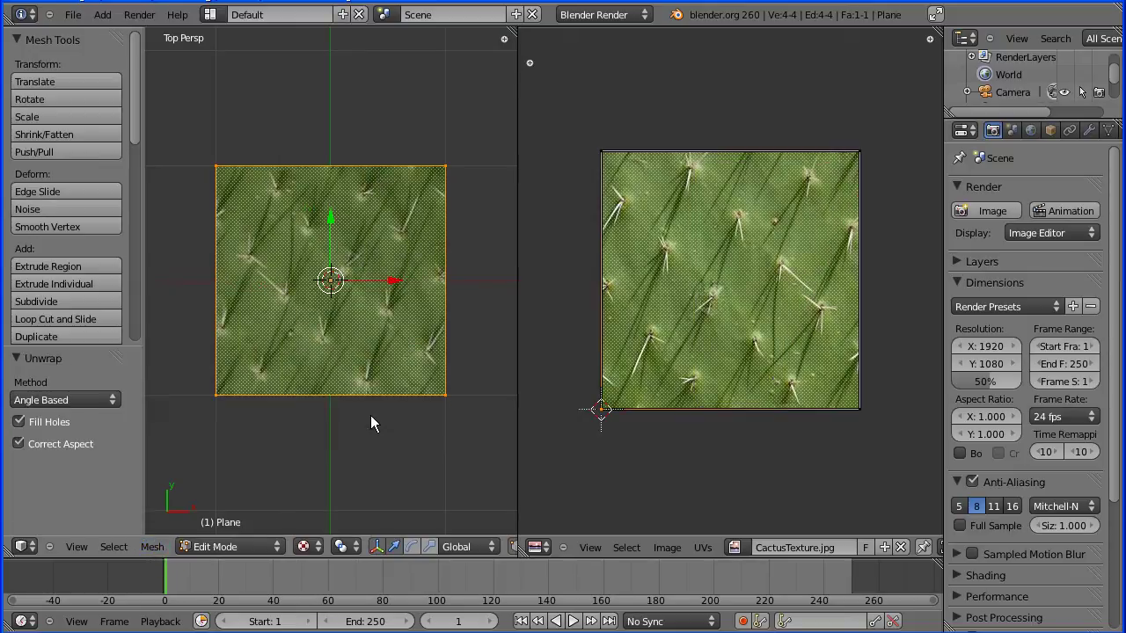
pyautogui.press('Tab')
pyautogui.press('Tab')
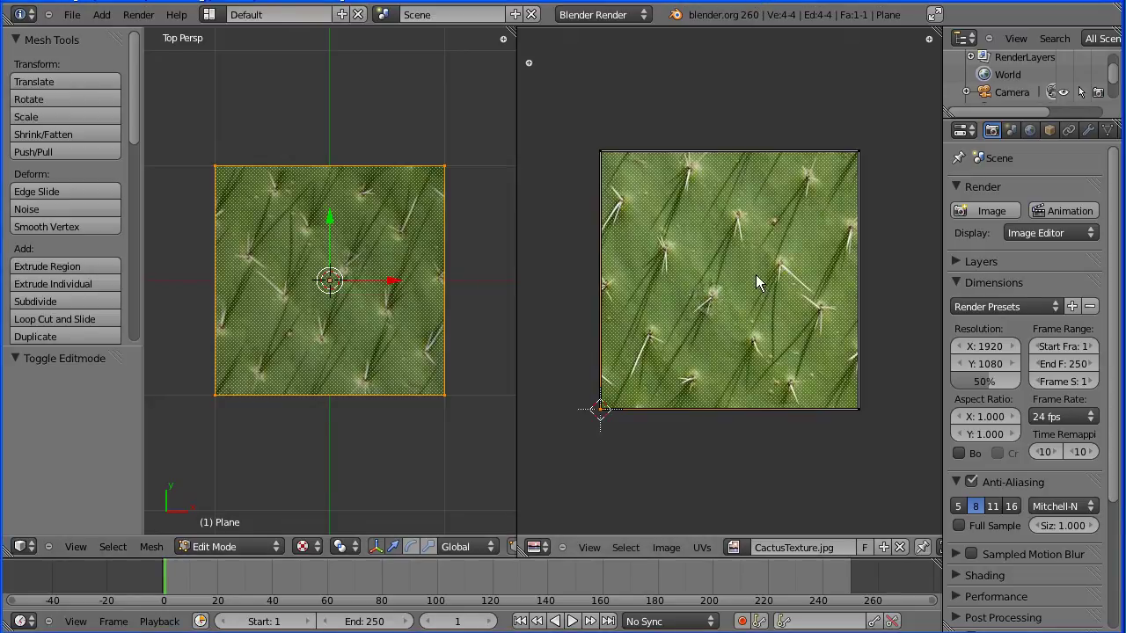
# Step: Select all UVs and scale them up 1.417 times beyond the image edges
pyautogui.press('a')
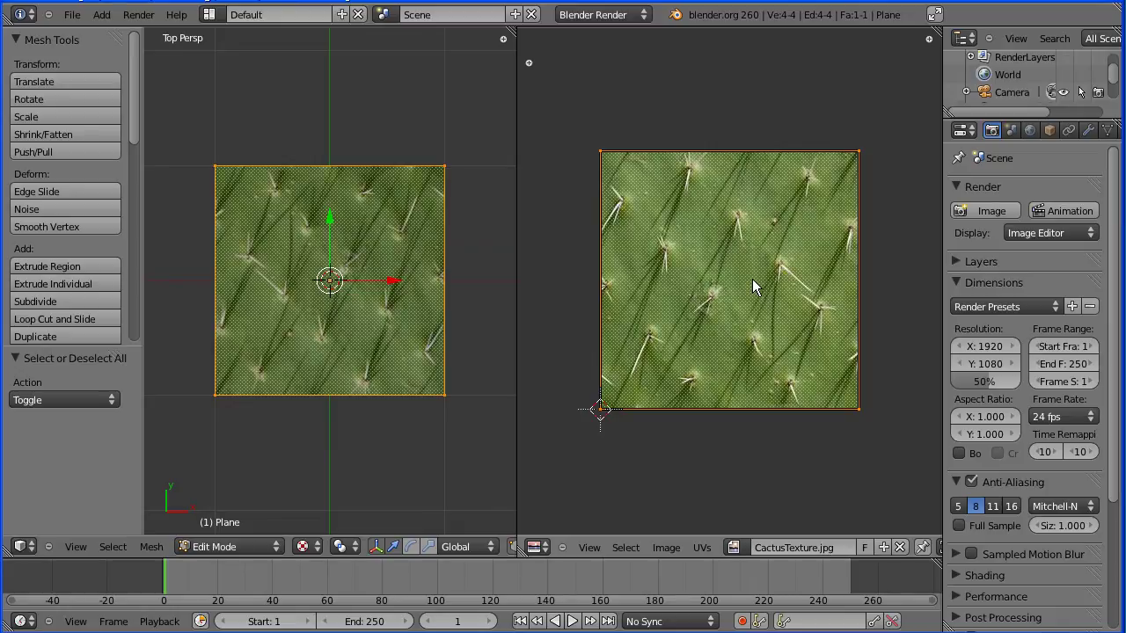
pyautogui.press('s')
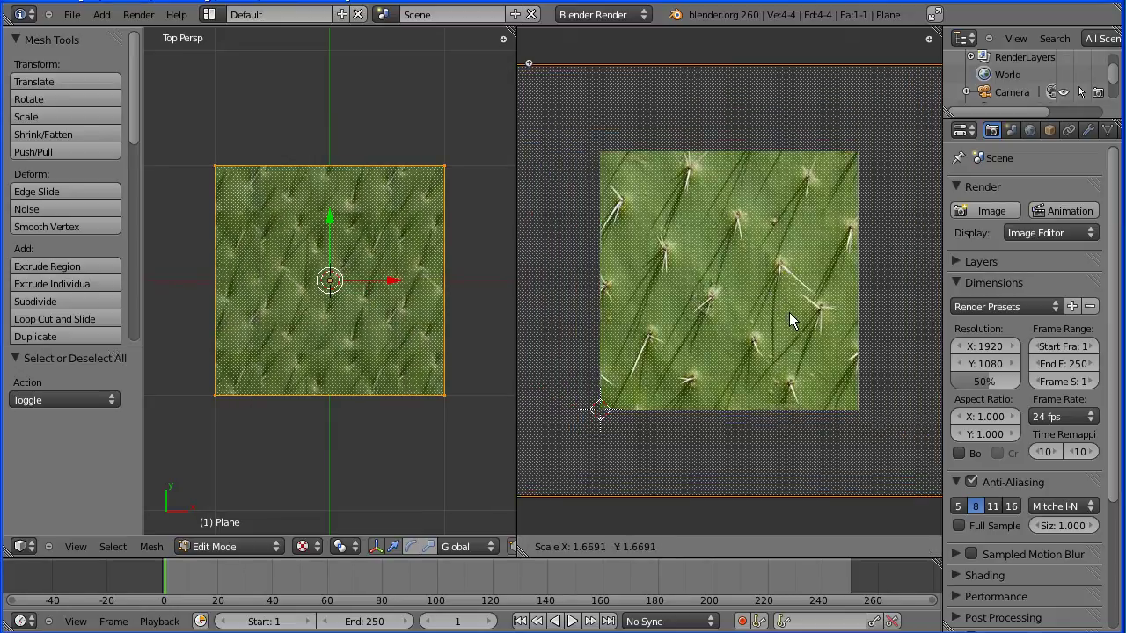
pyautogui.click(780, 307)
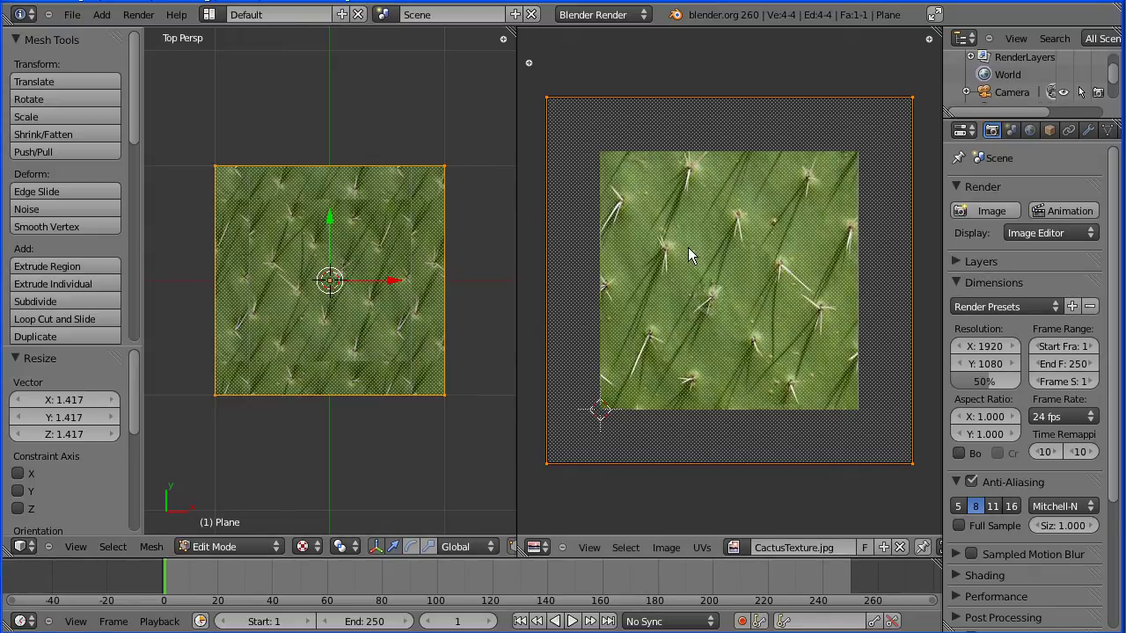
# Step: Zoom out the UV editor and scale the UVs up to 2.202
pyautogui.scroll(-4, 699, 237)
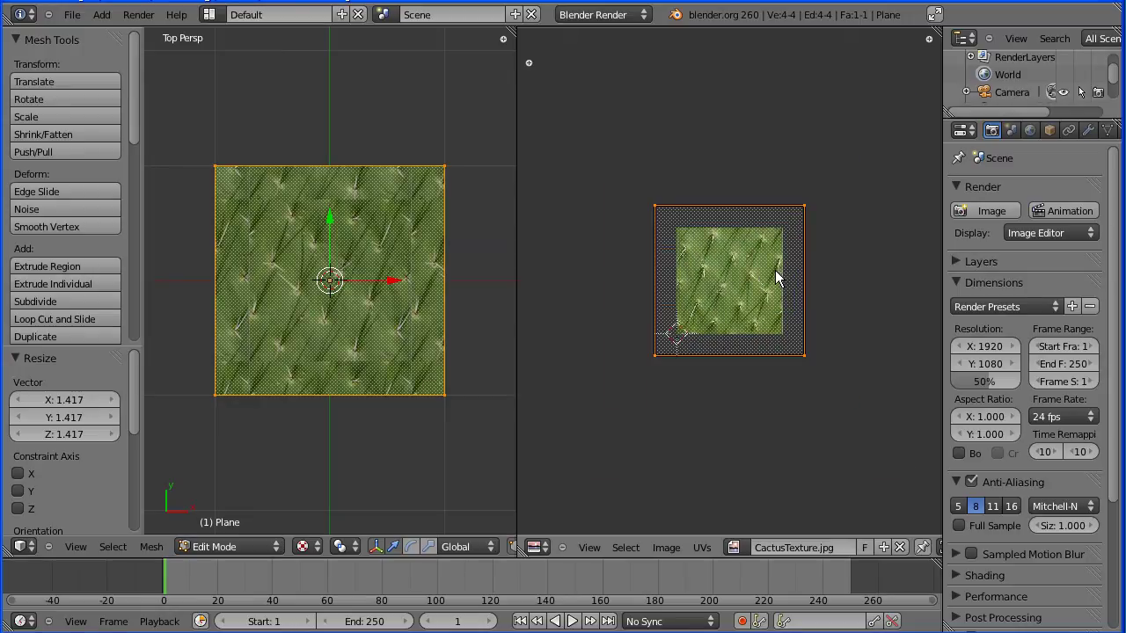
pyautogui.press('s')
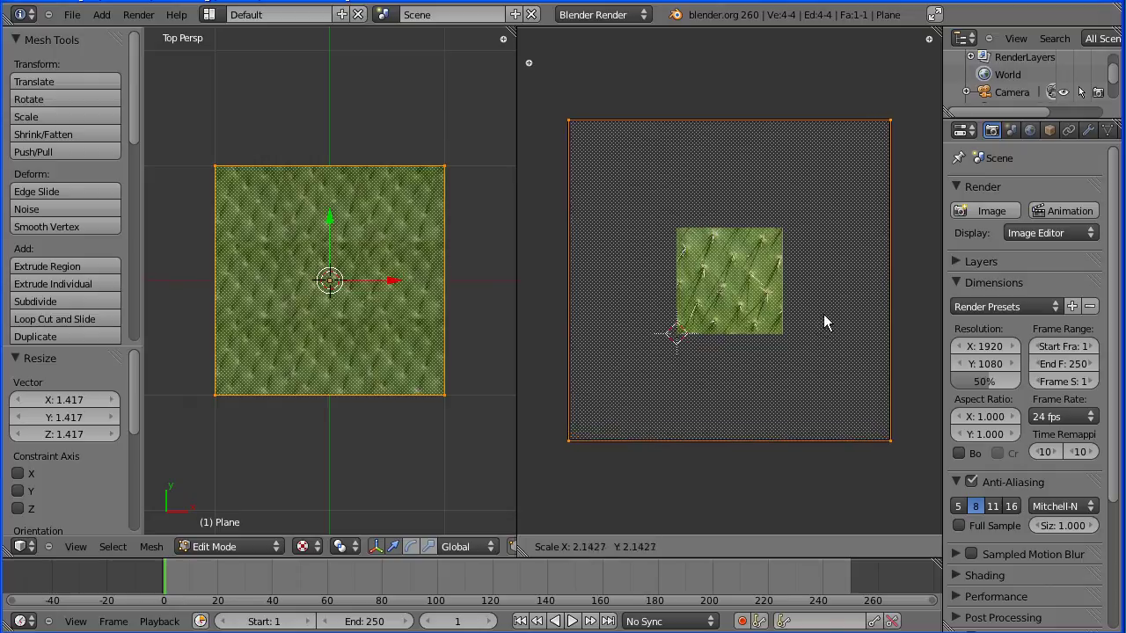
pyautogui.click(826, 317)
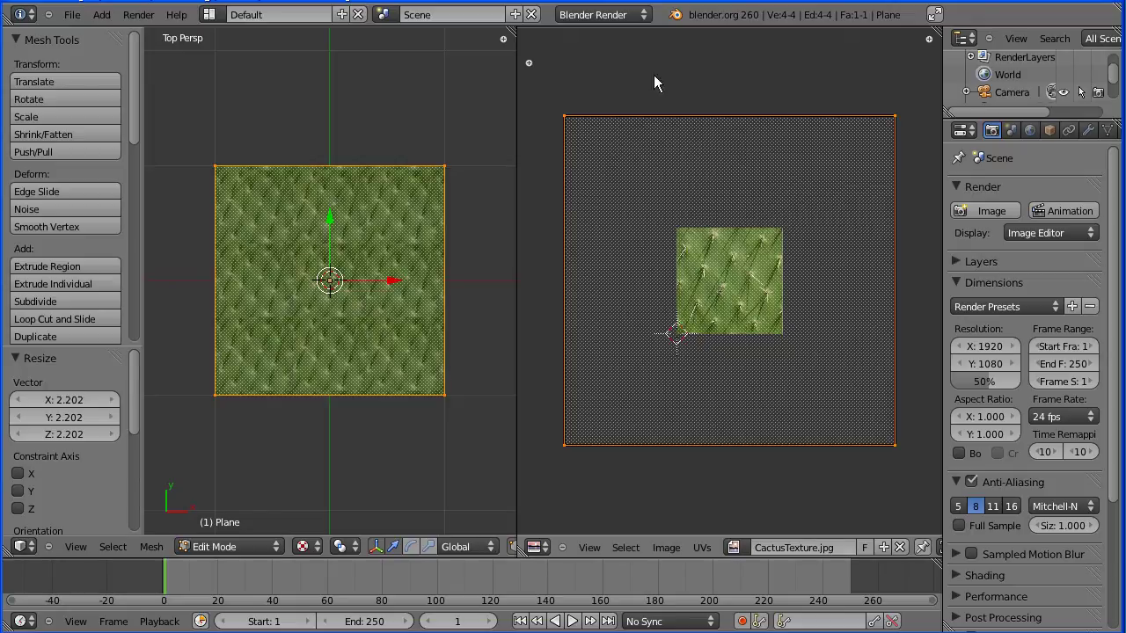
# Step: Scale the UVs further to 2.887 and toggle edit mode to refresh the plane's texture
pyautogui.scroll(-2, 768, 271)
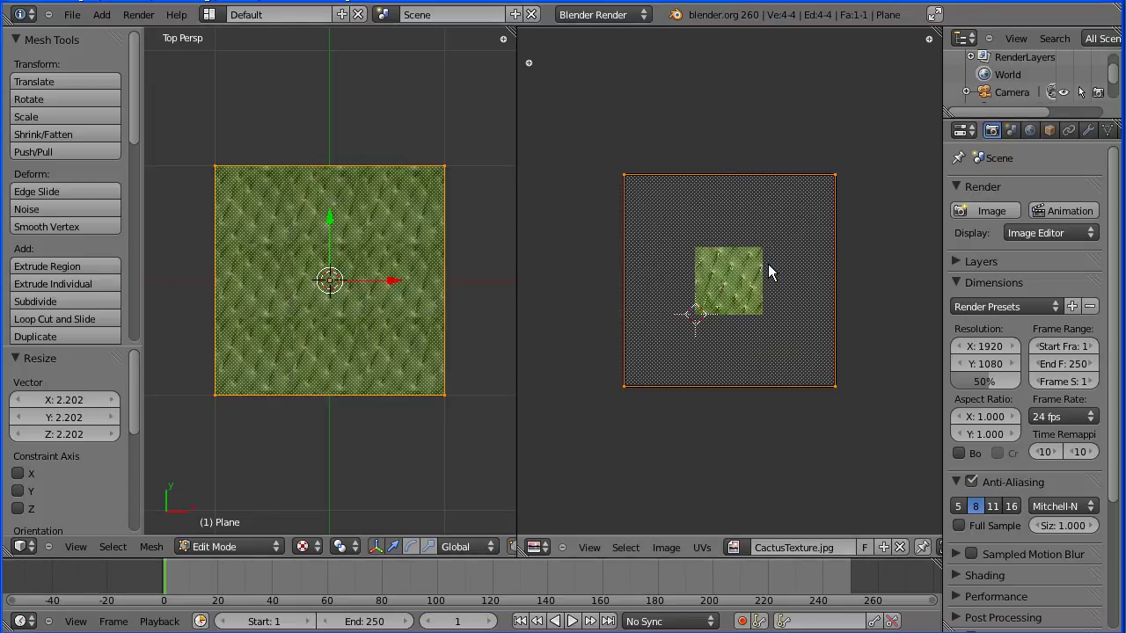
pyautogui.scroll(-2, 768, 264)
pyautogui.press('s')
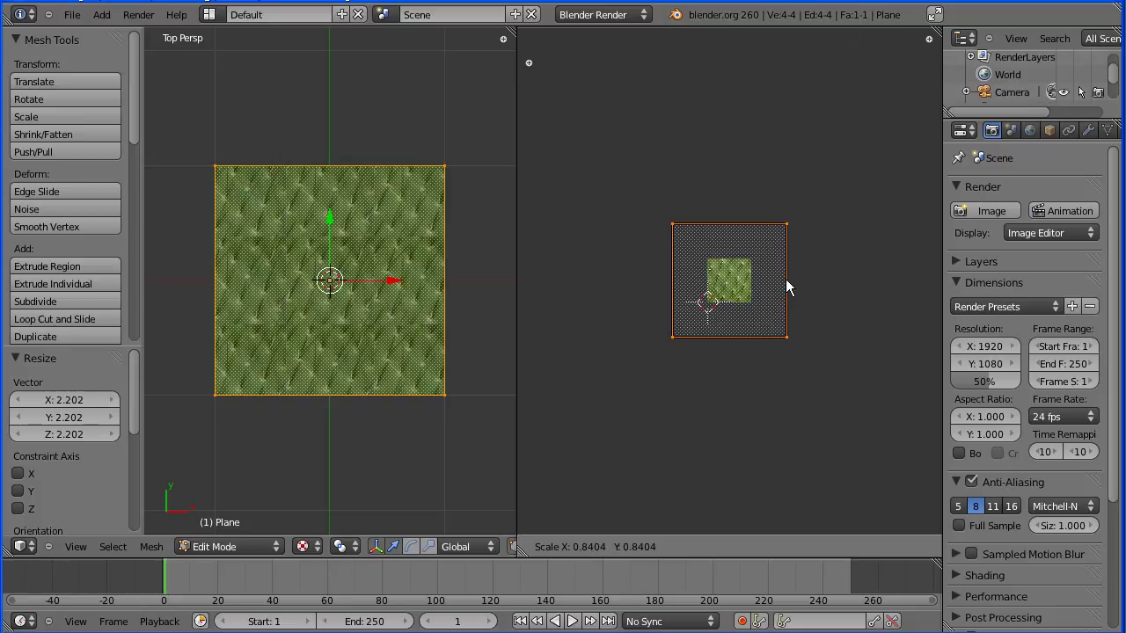
pyautogui.click(914, 352)
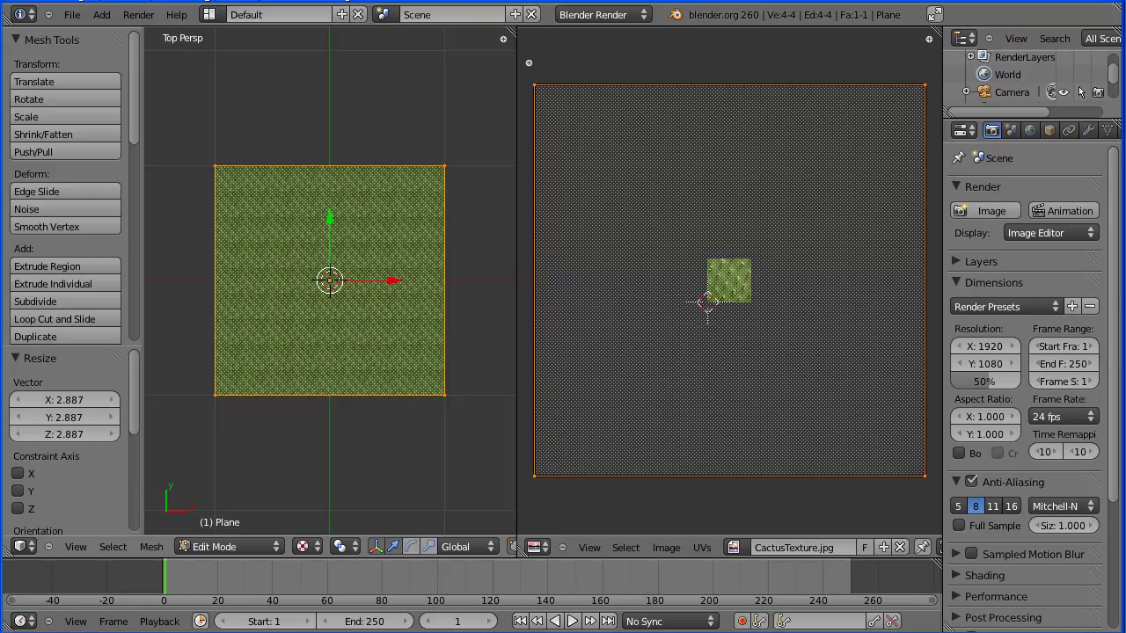
pyautogui.press('Tab')
pyautogui.press('Tab')
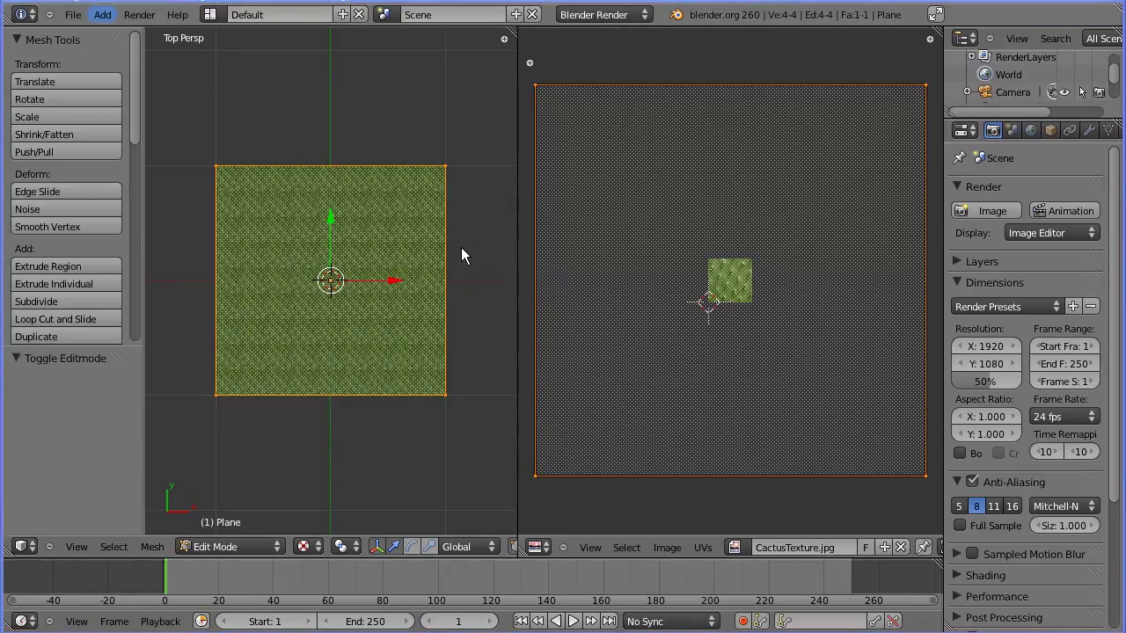